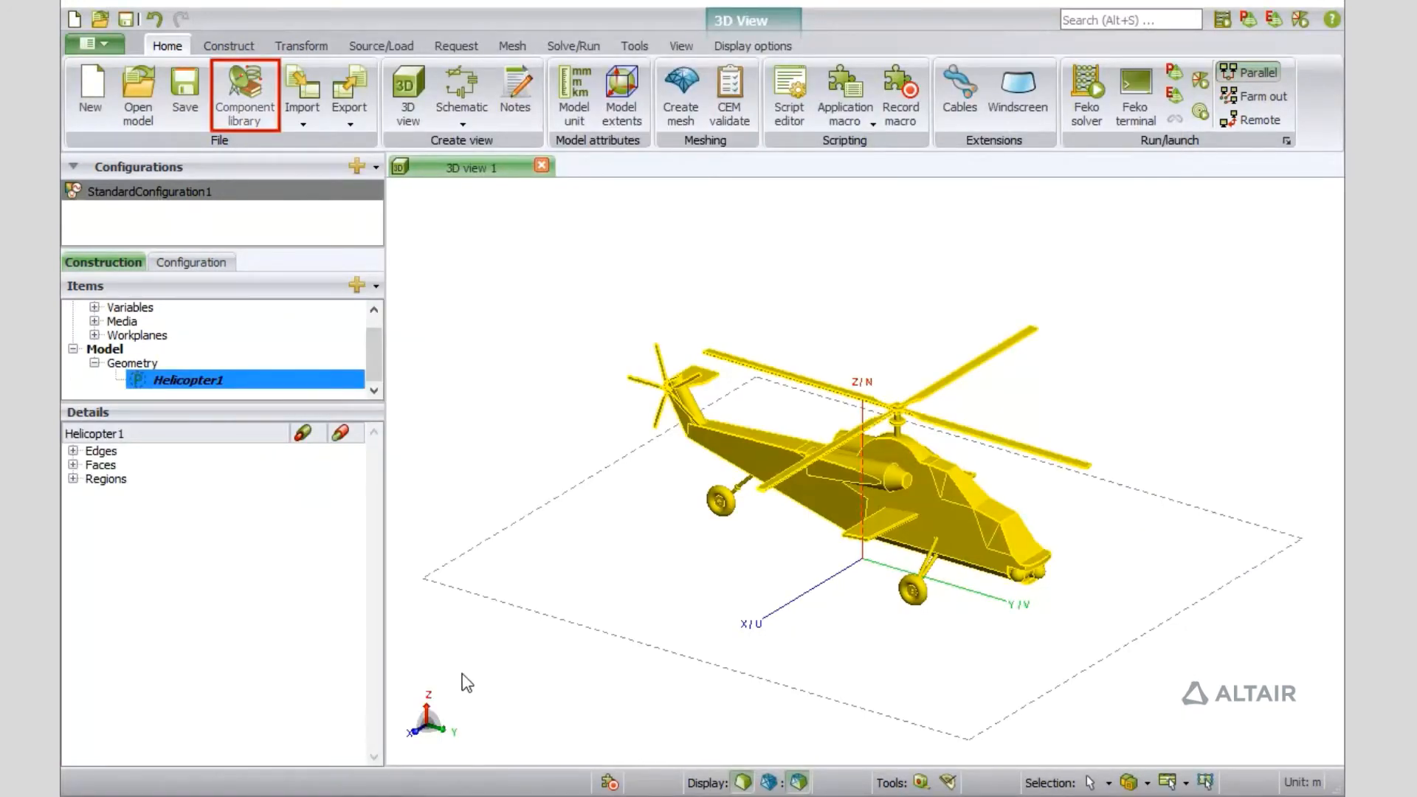
- Find the Blade antenna in the component library by filtering for "Bl" and proceed to its settings
left_click(267, 119)
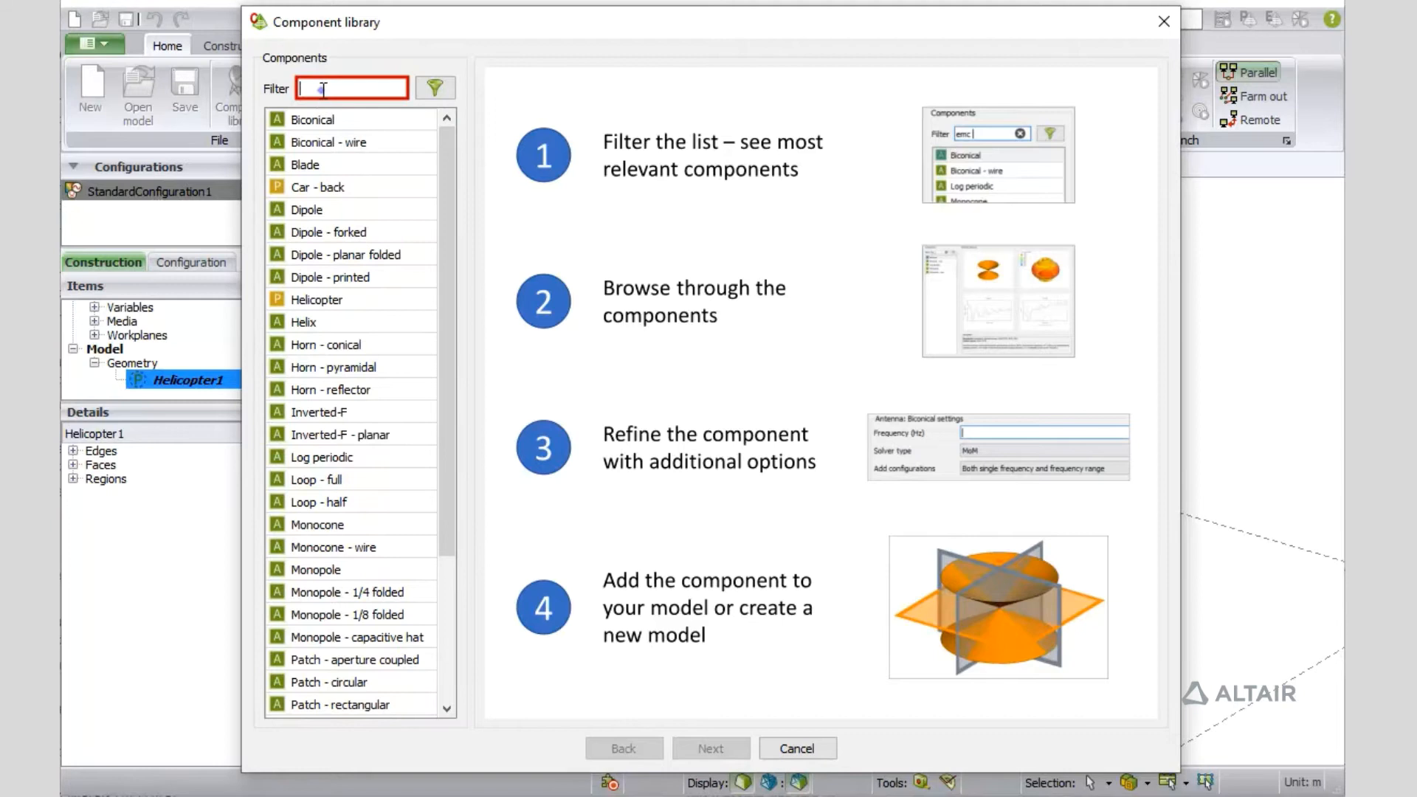
type("B")
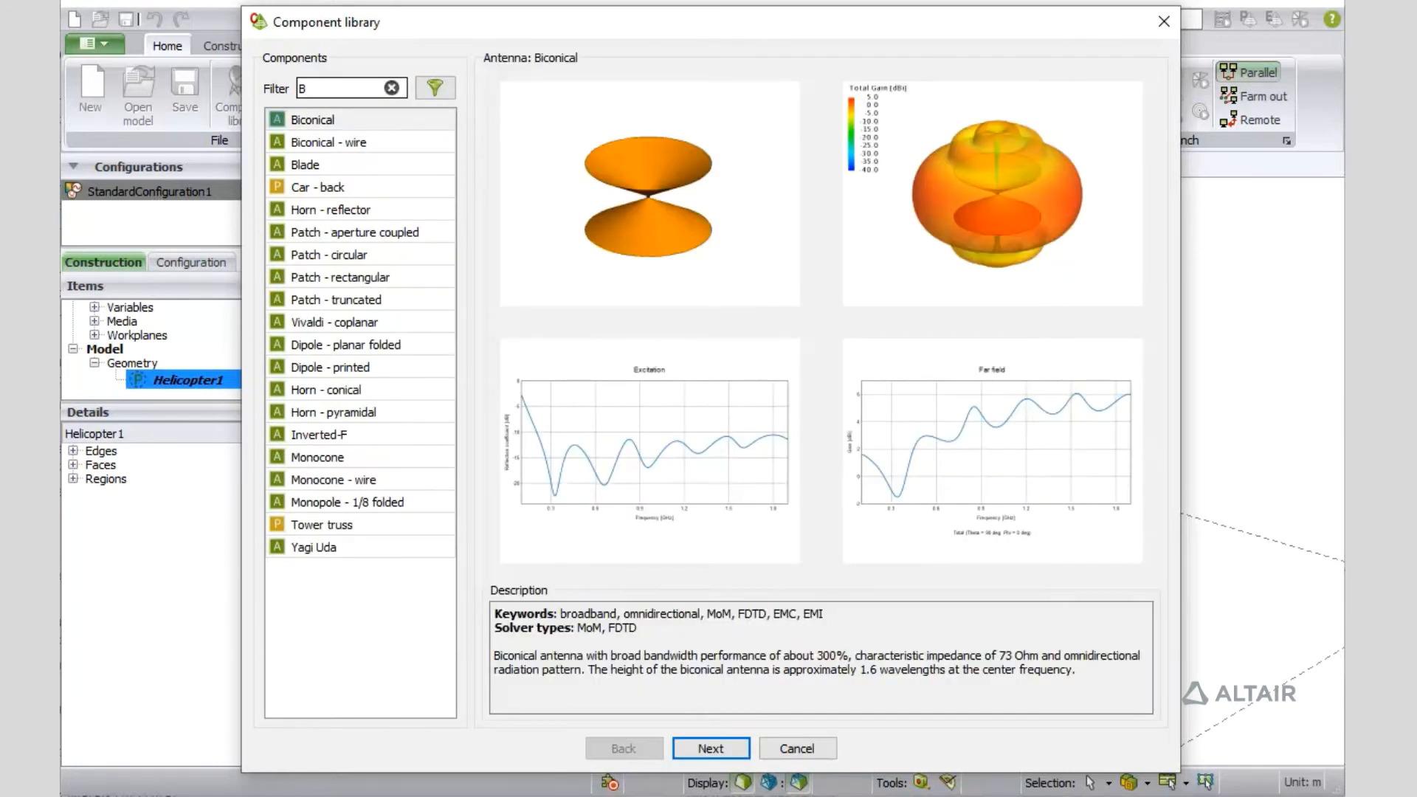
type("l")
double_click(322, 91)
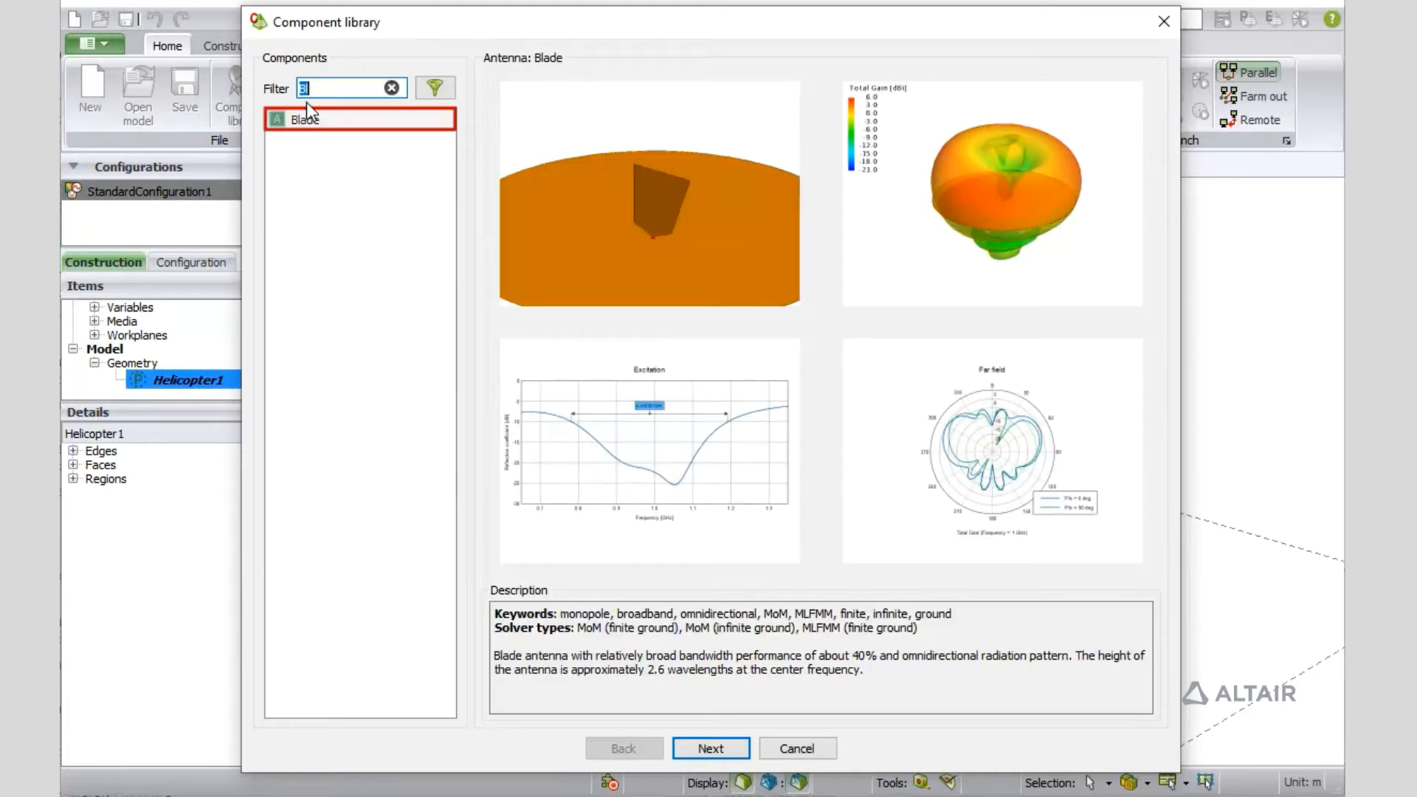
left_click(307, 123)
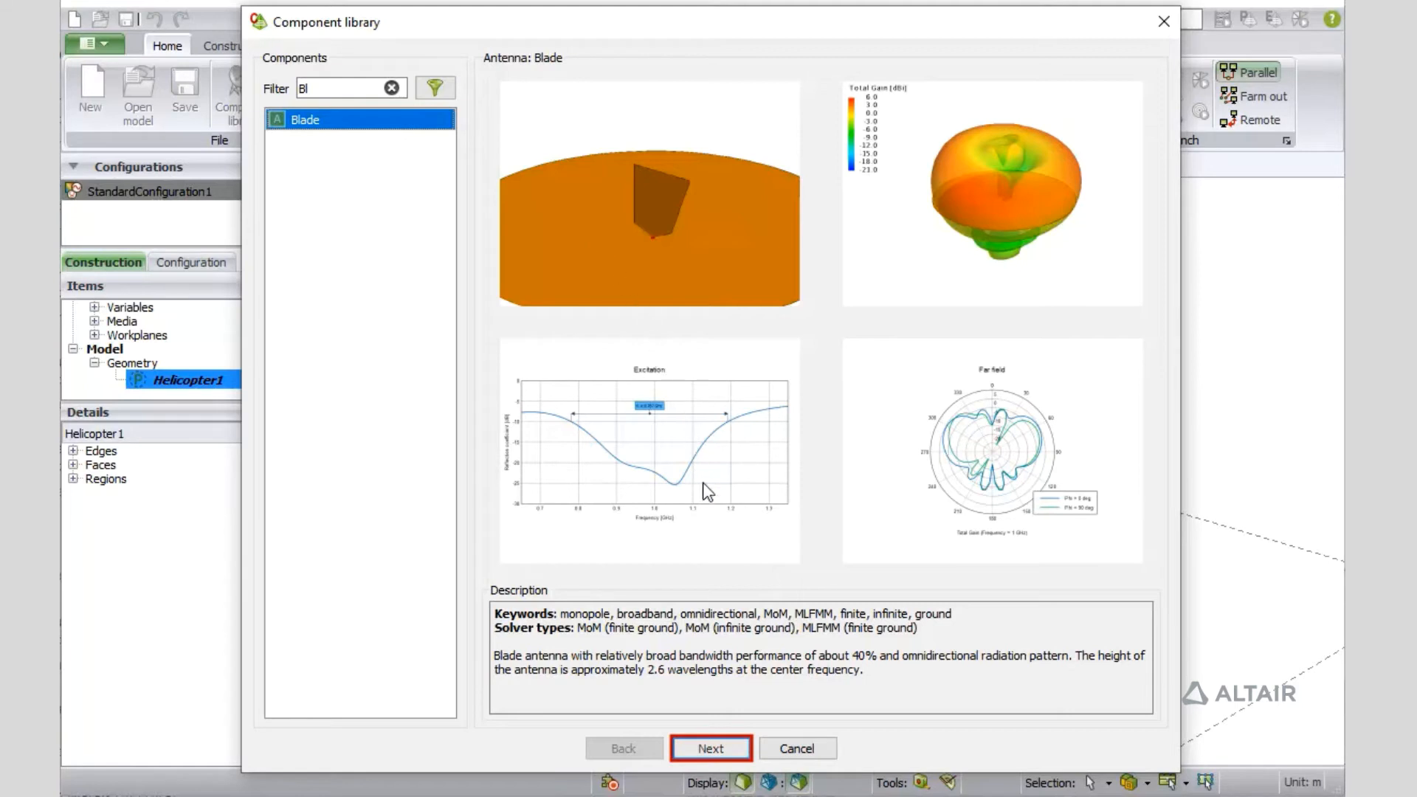
left_click(728, 750)
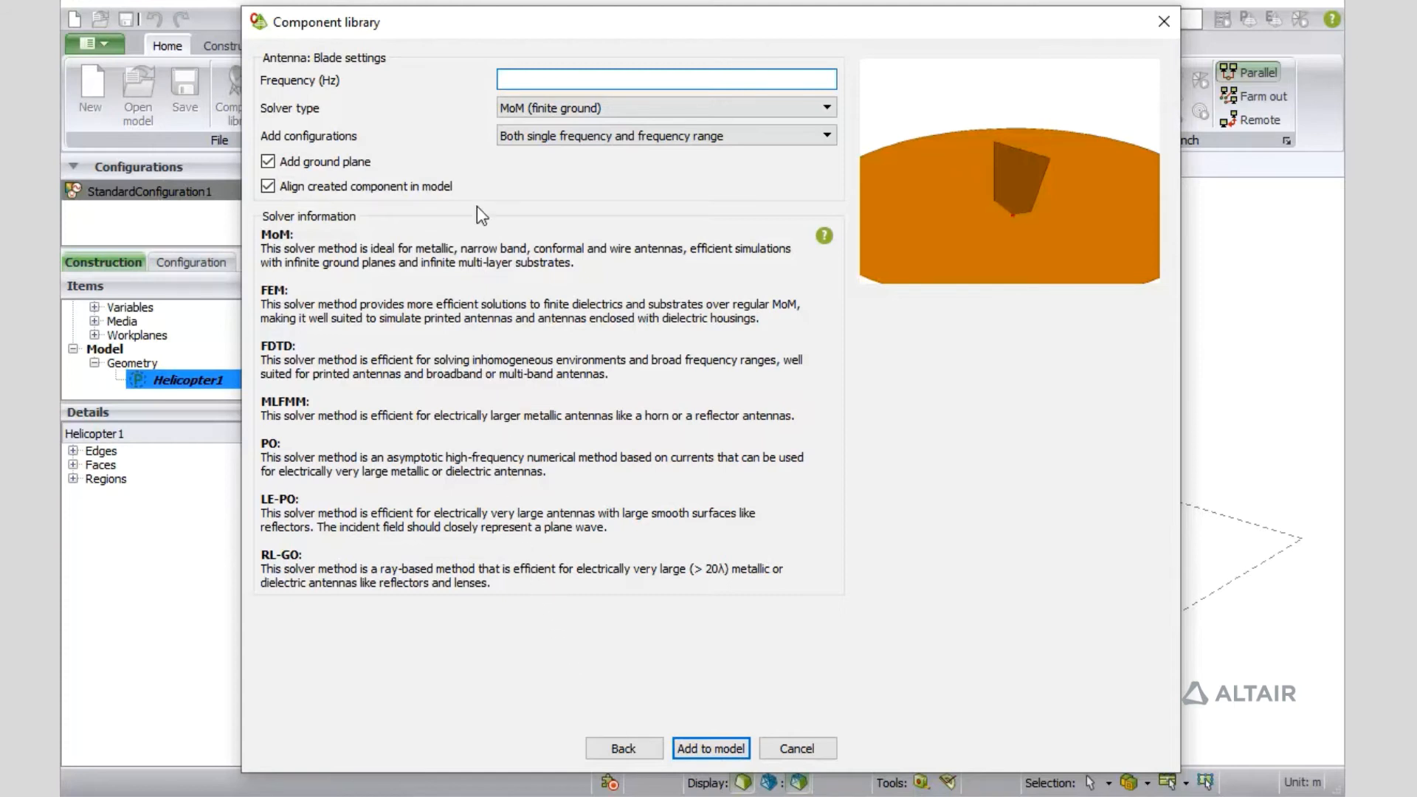
- Add the blade antenna to the model at 1.6e9 Hz with MLFMM (finite ground), a single frequency configuration and no ground plane
type("1.6e9")
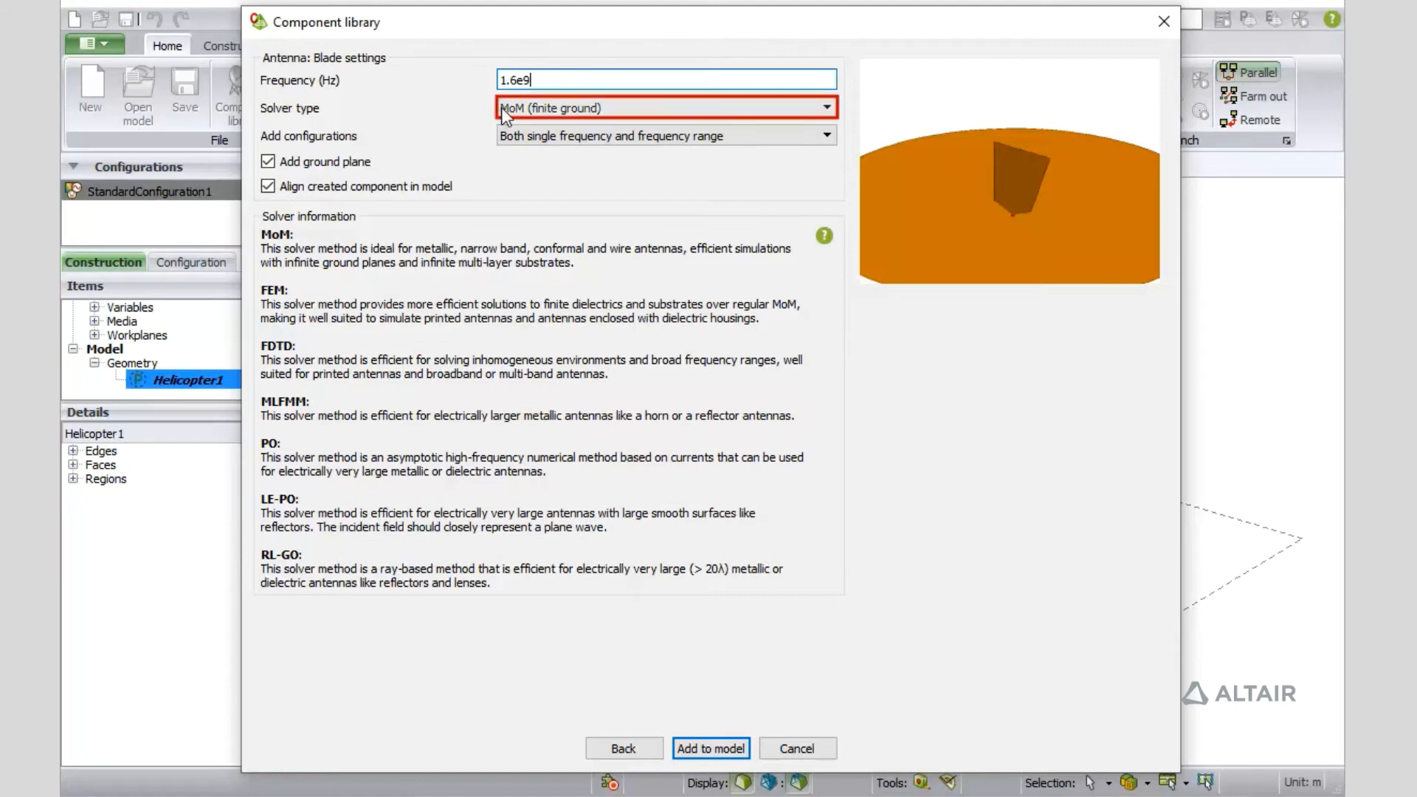
left_click(563, 108)
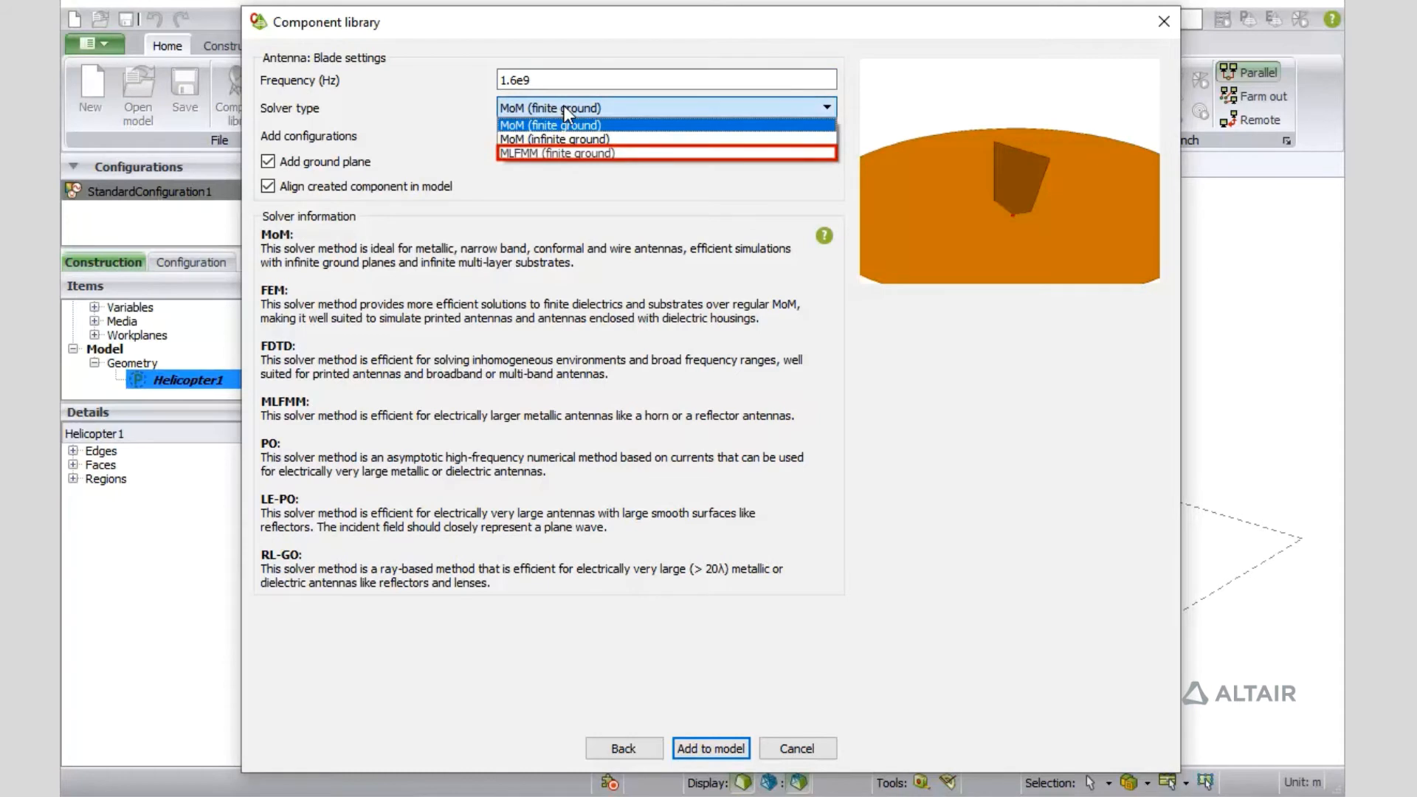
left_click(569, 152)
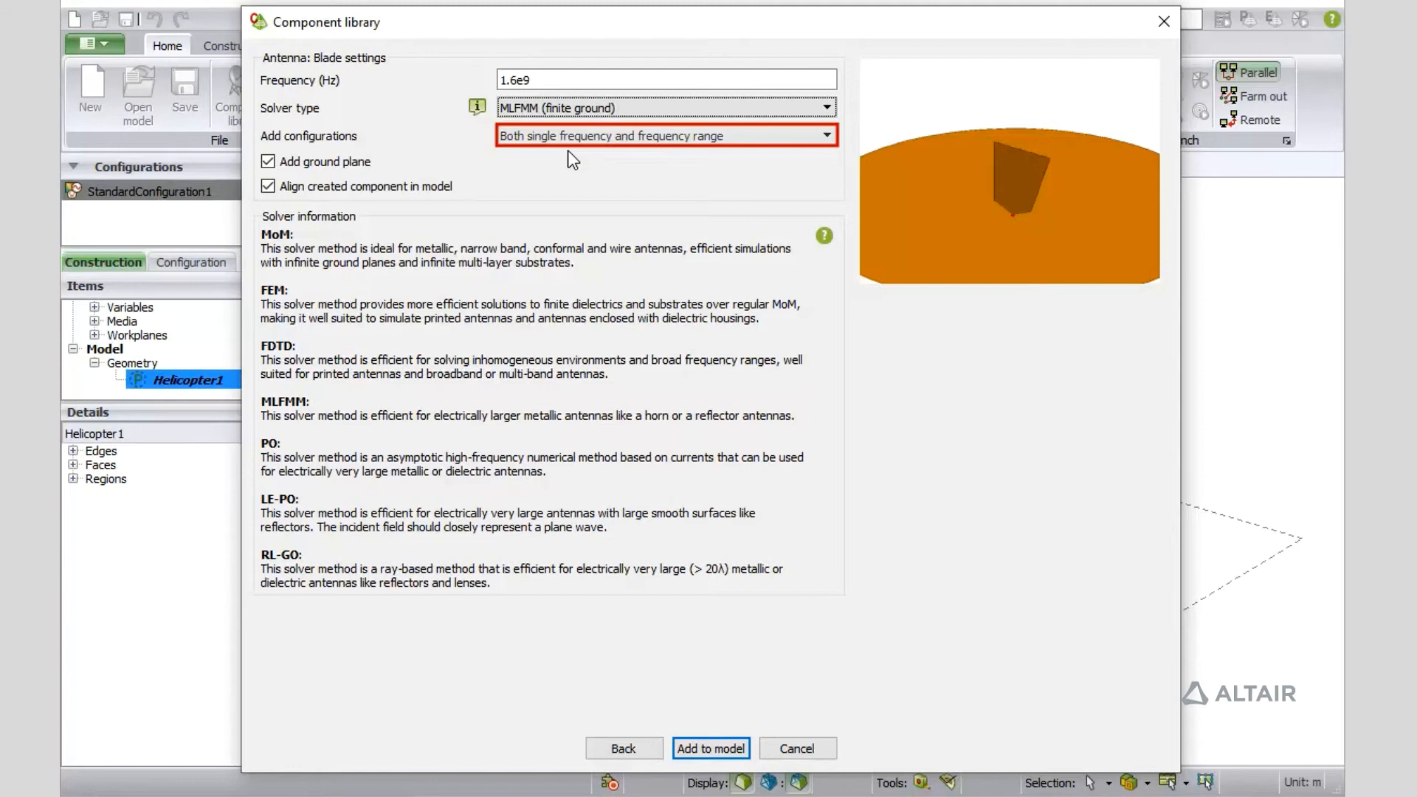
left_click(568, 139)
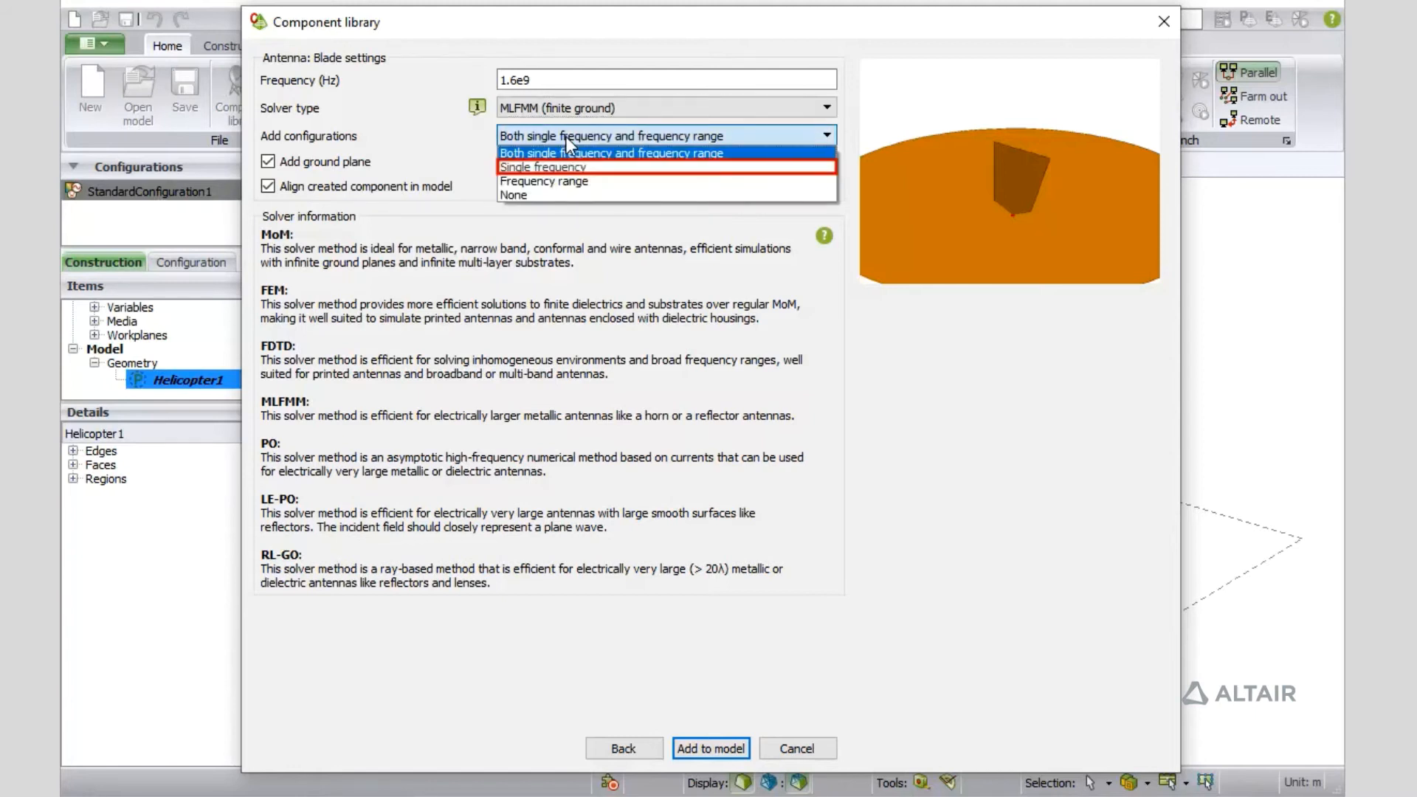
left_click(592, 168)
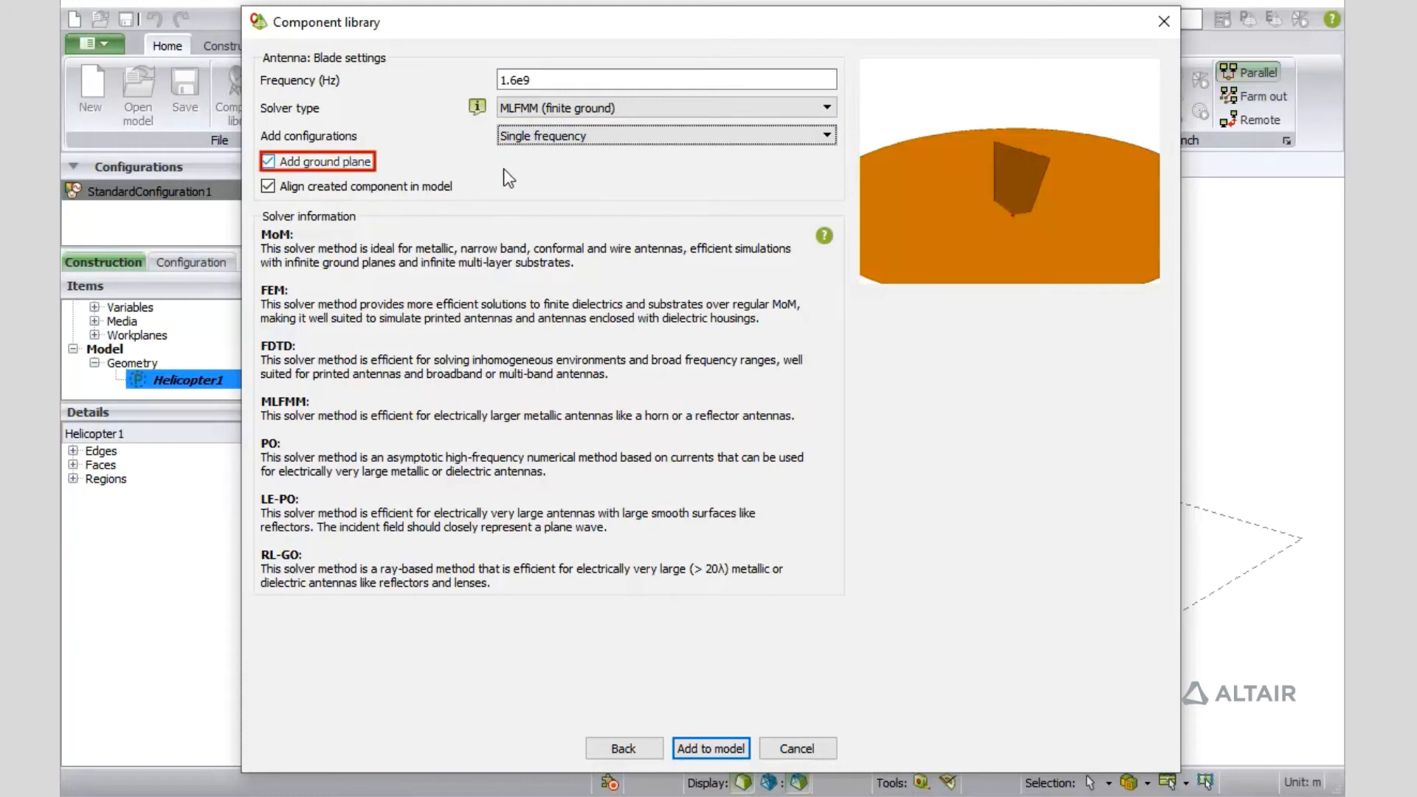
left_click(356, 164)
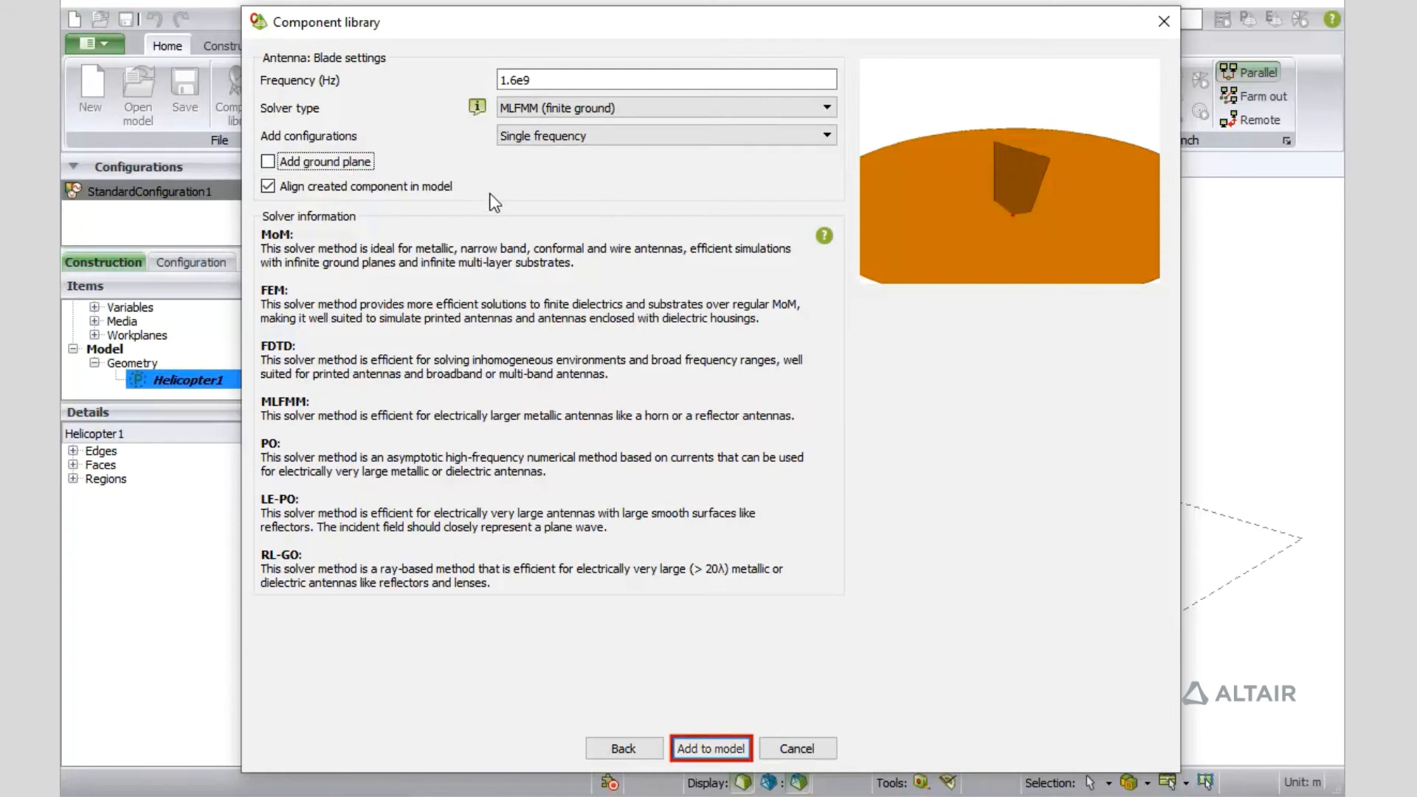
left_click(716, 747)
- Align the blade antenna to the small roof face ahead of the rotor mast, at origin 0, 2.283886655, 3.607313786, with its normal pointing up
scroll(862, 585, "up", 5)
scroll(854, 583, "up", 2)
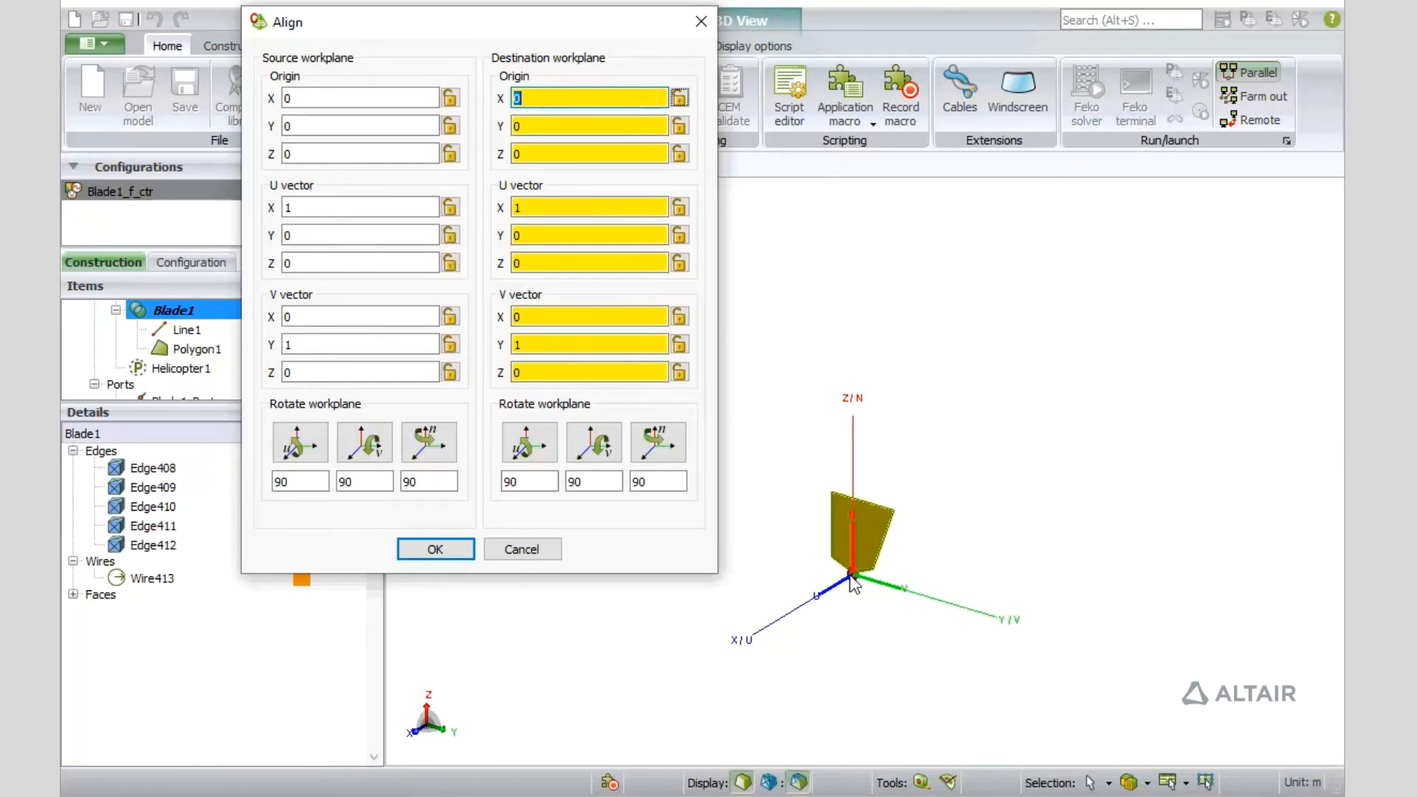
scroll(853, 583, "up", 2)
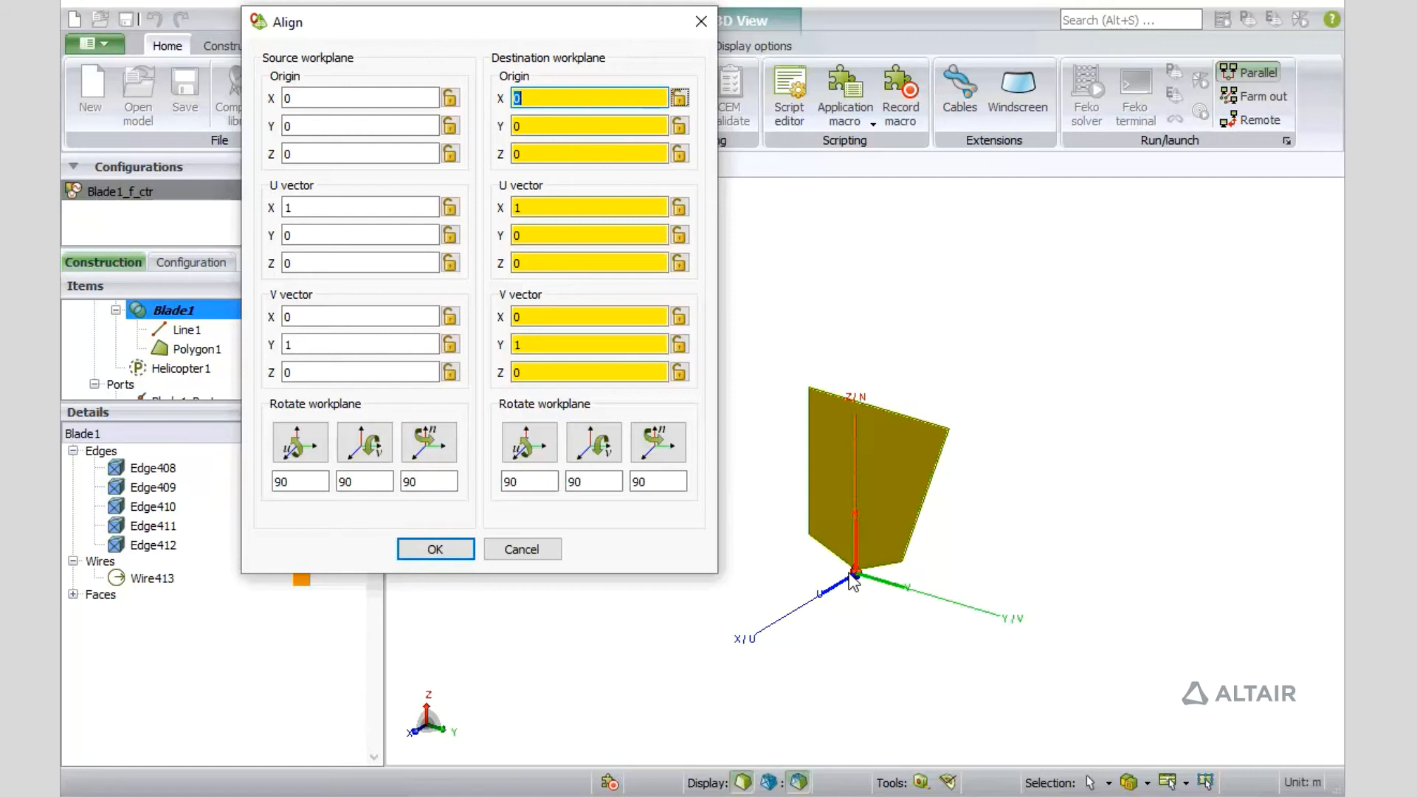
left_click(359, 98)
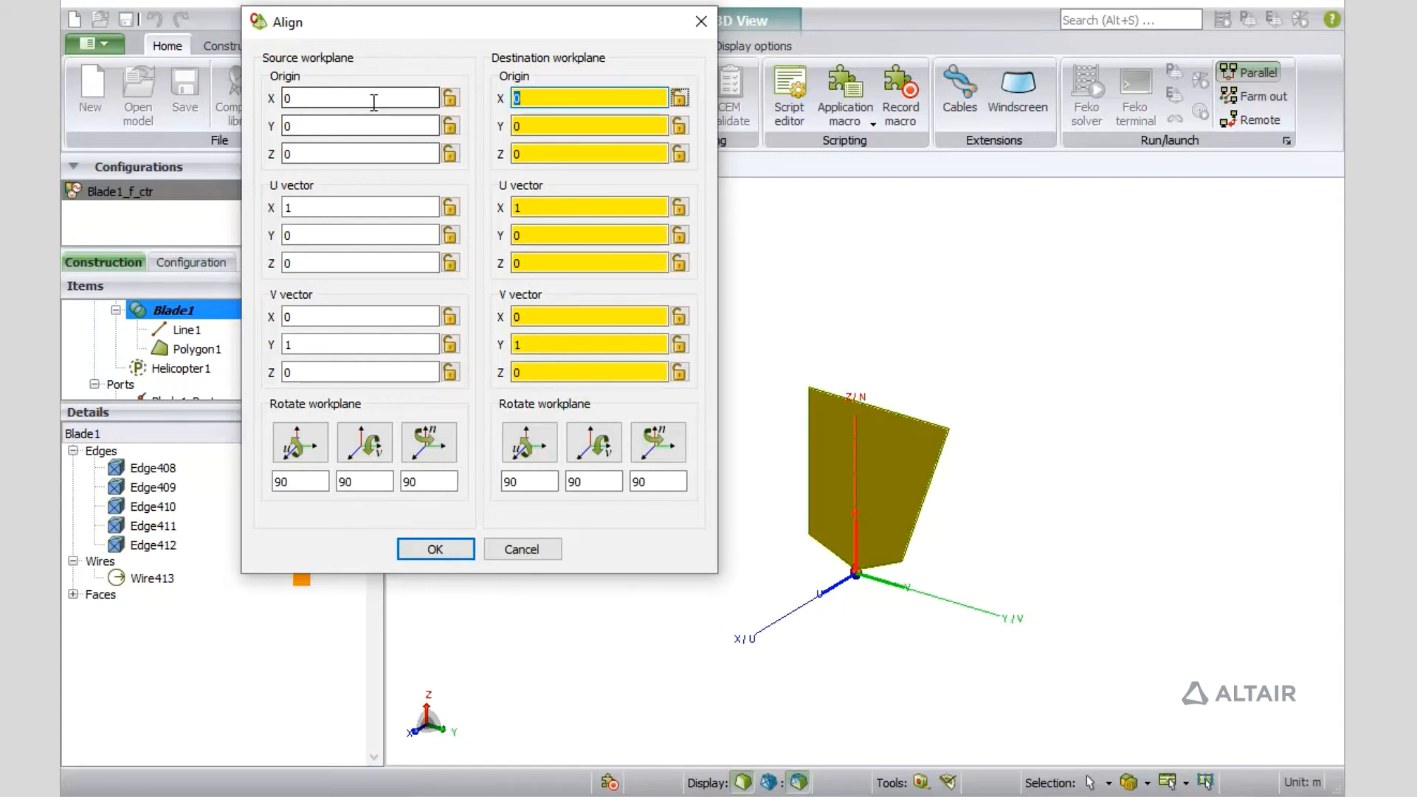
left_click(373, 103)
left_click(561, 97)
scroll(960, 455, "down", 3)
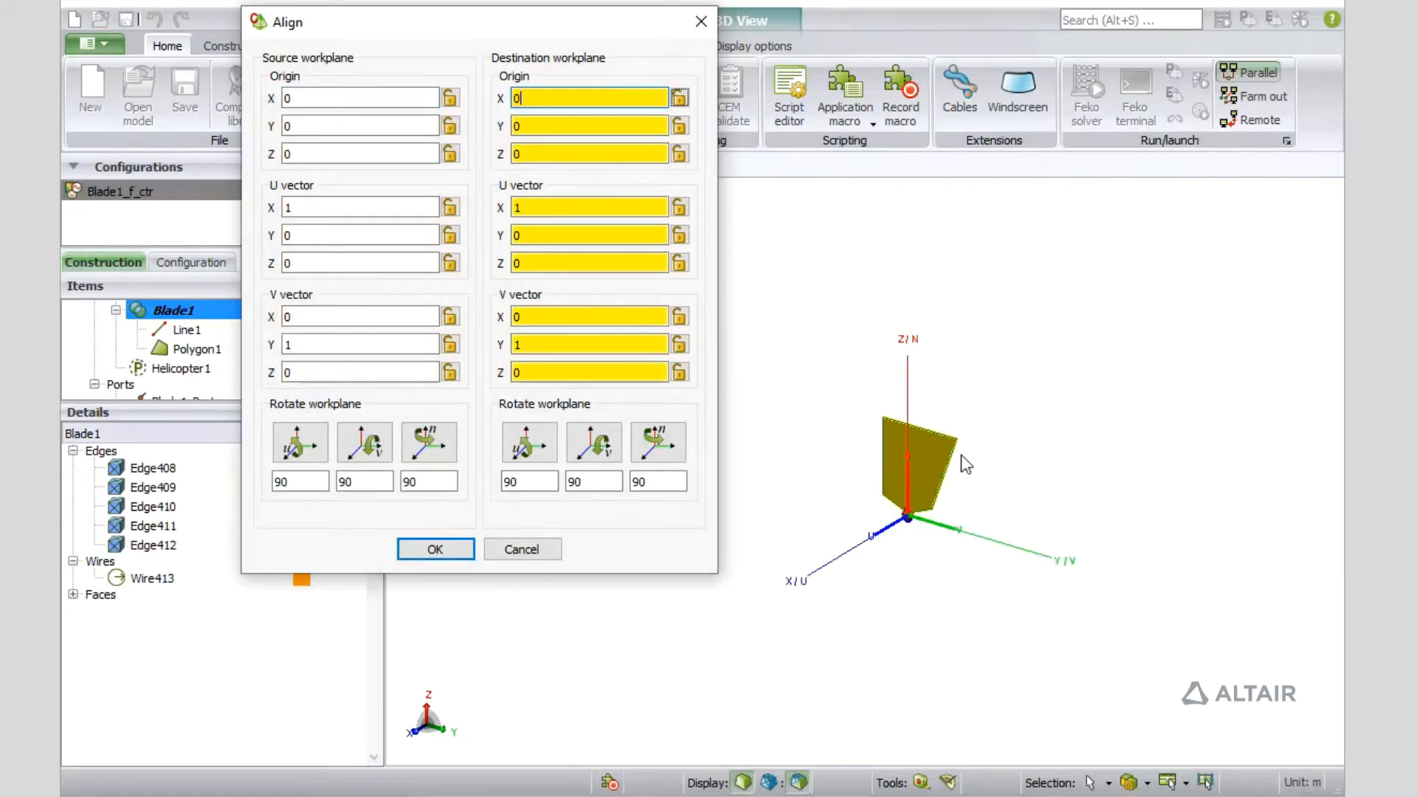
scroll(961, 455, "down", 10)
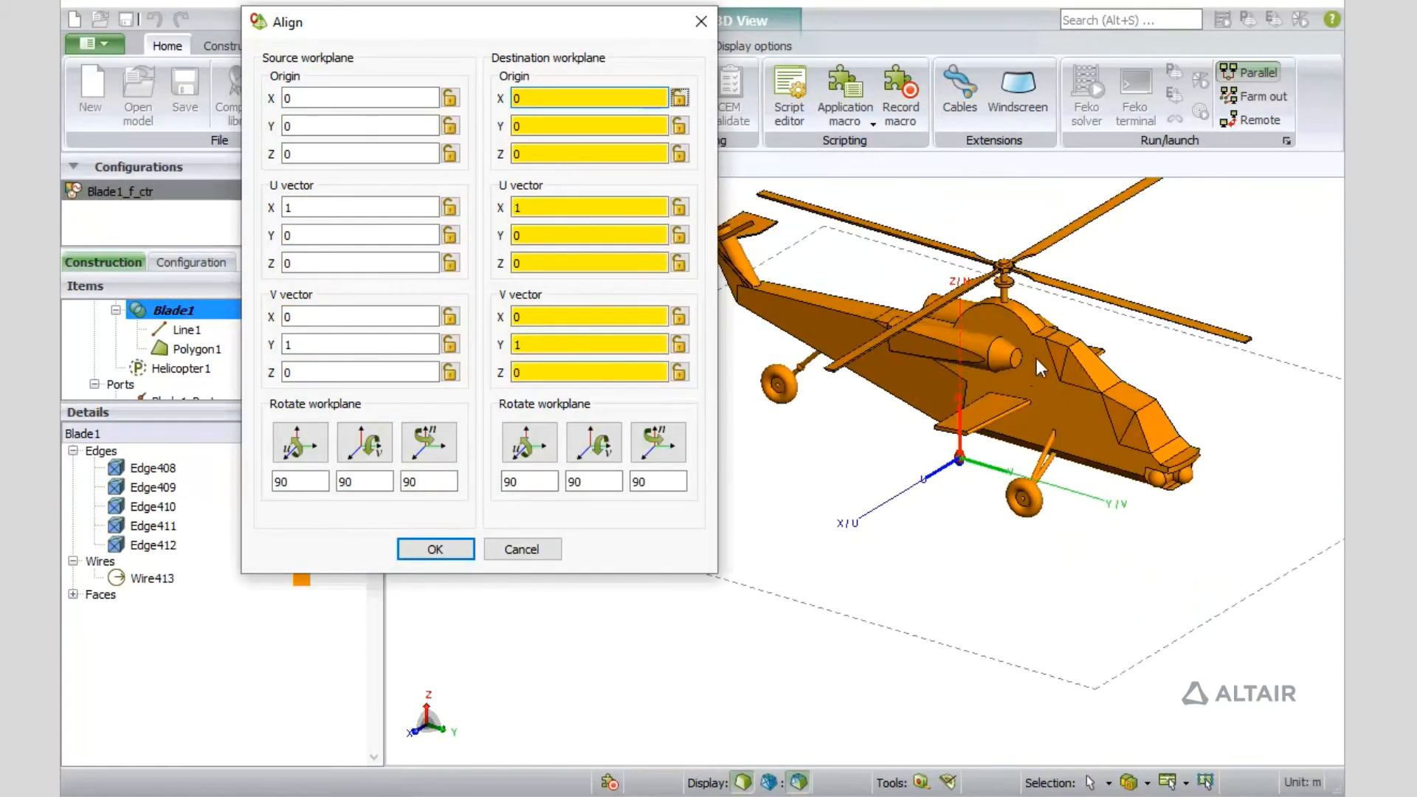
scroll(1041, 347, "up", 5)
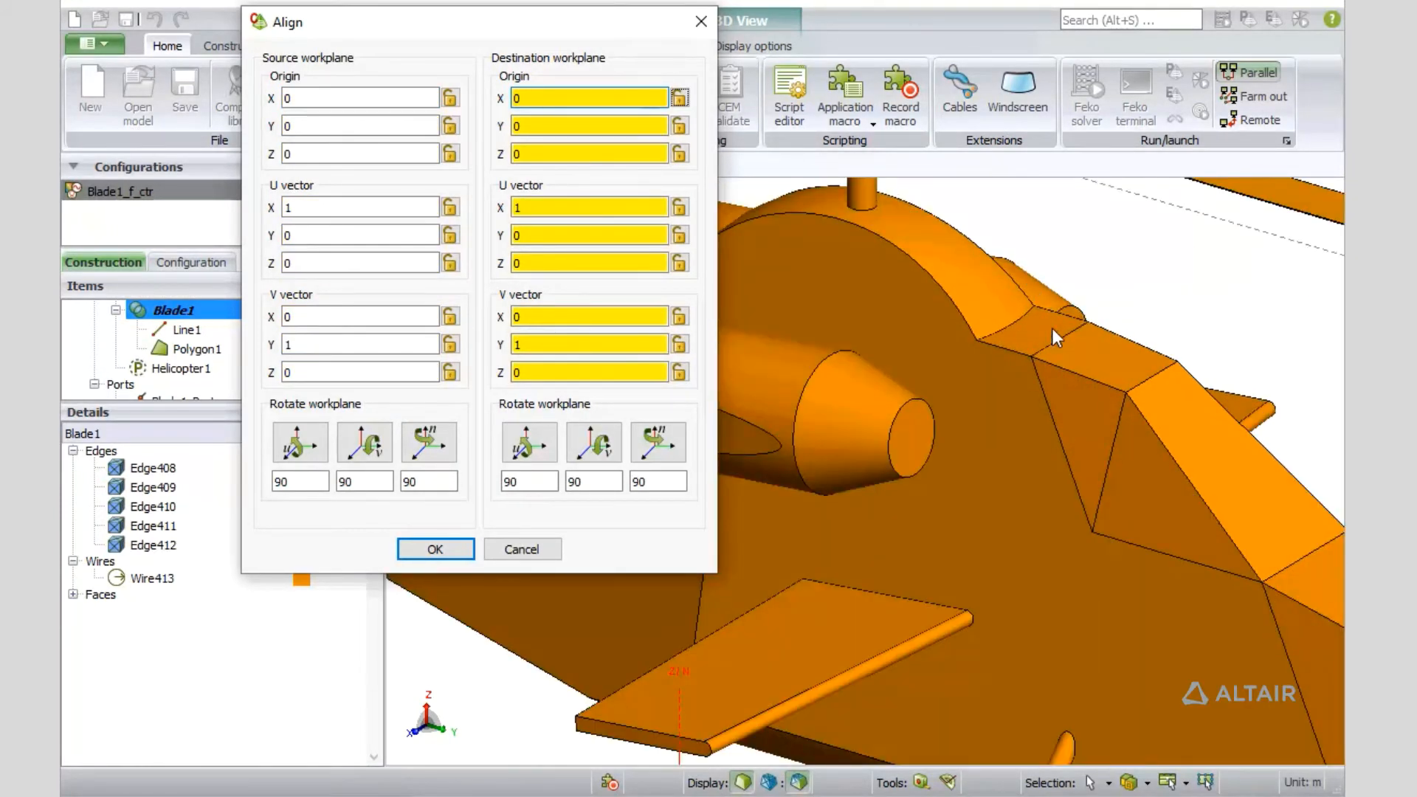
left_click(1051, 328)
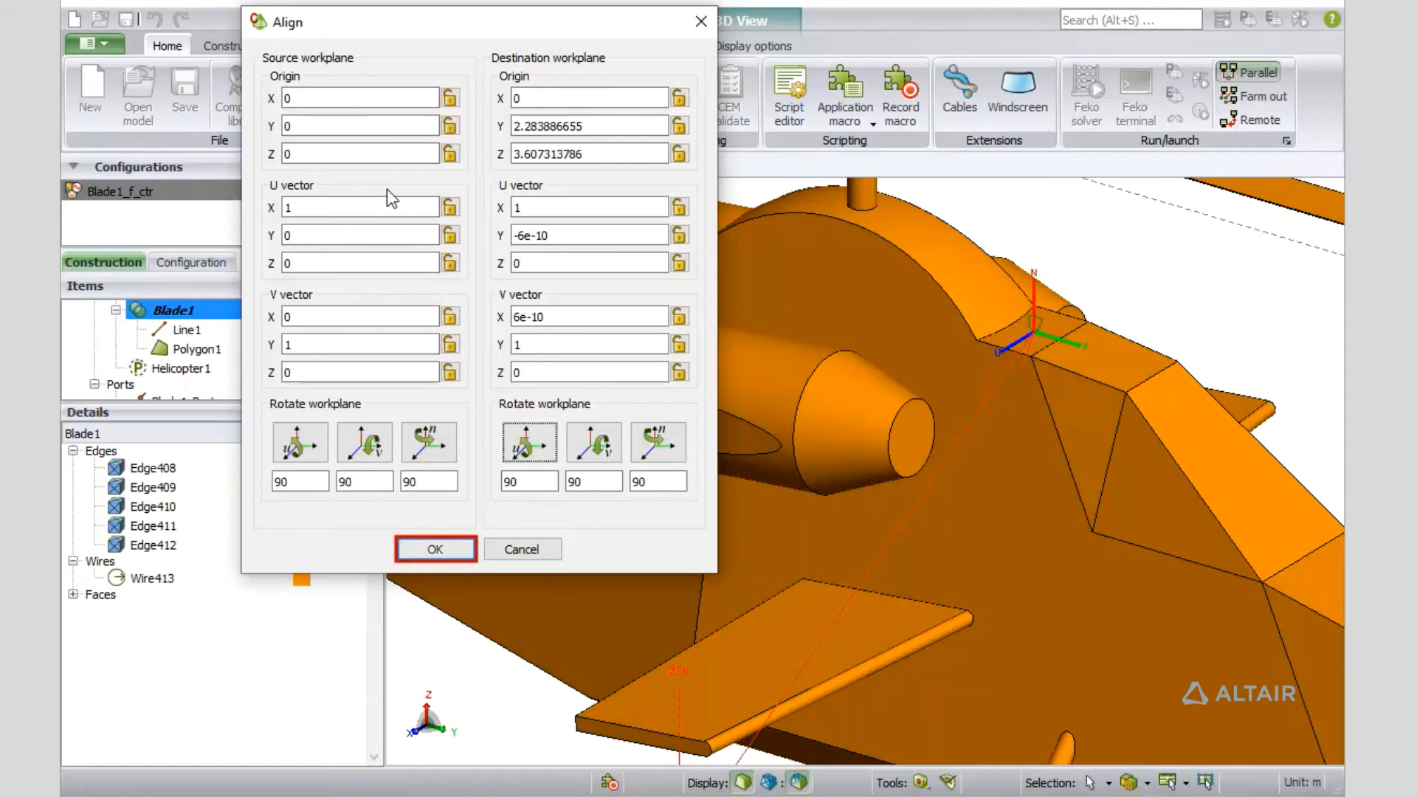
left_click(437, 549)
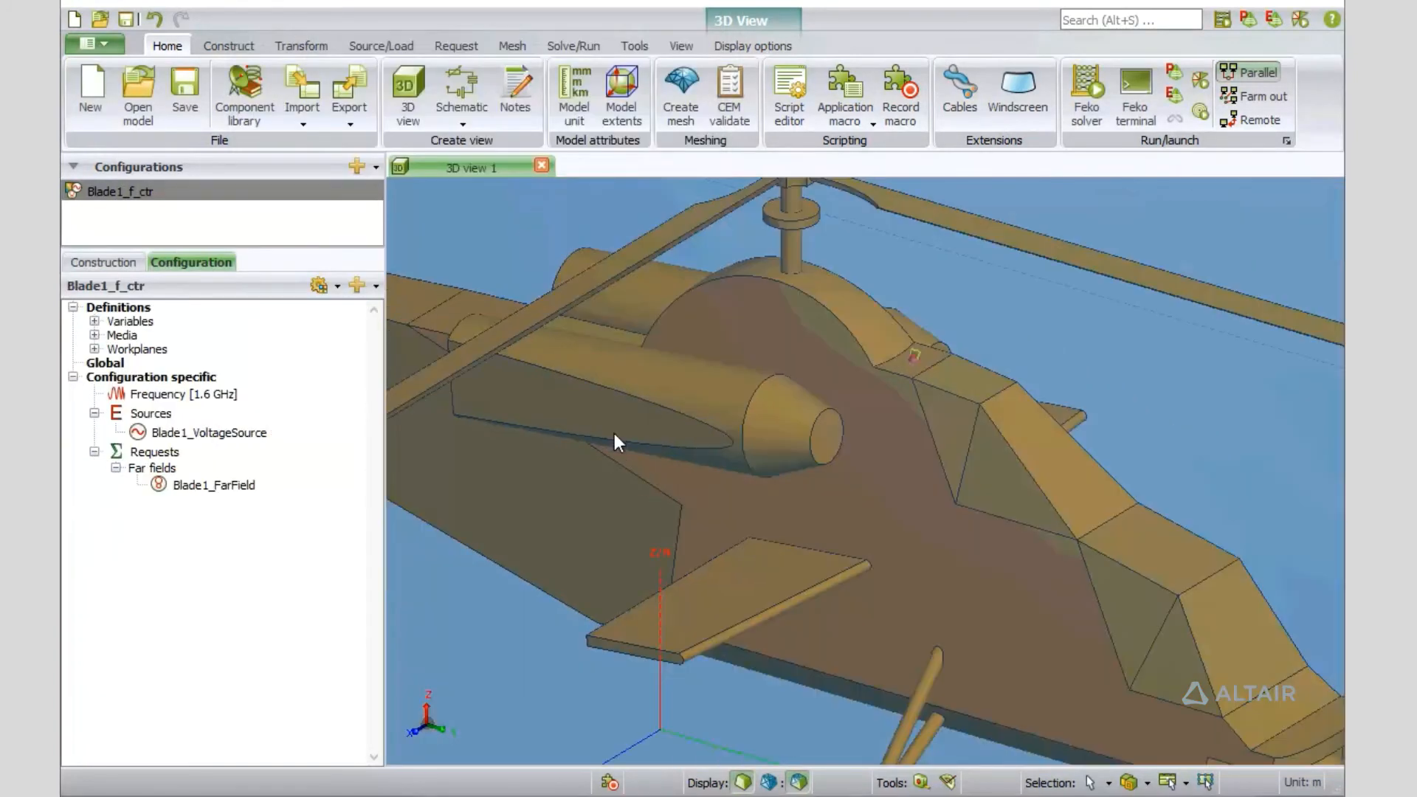
- Union the Blade1 antenna with the Helicopter1 geometry into a single part
scroll(614, 441, "down", 10)
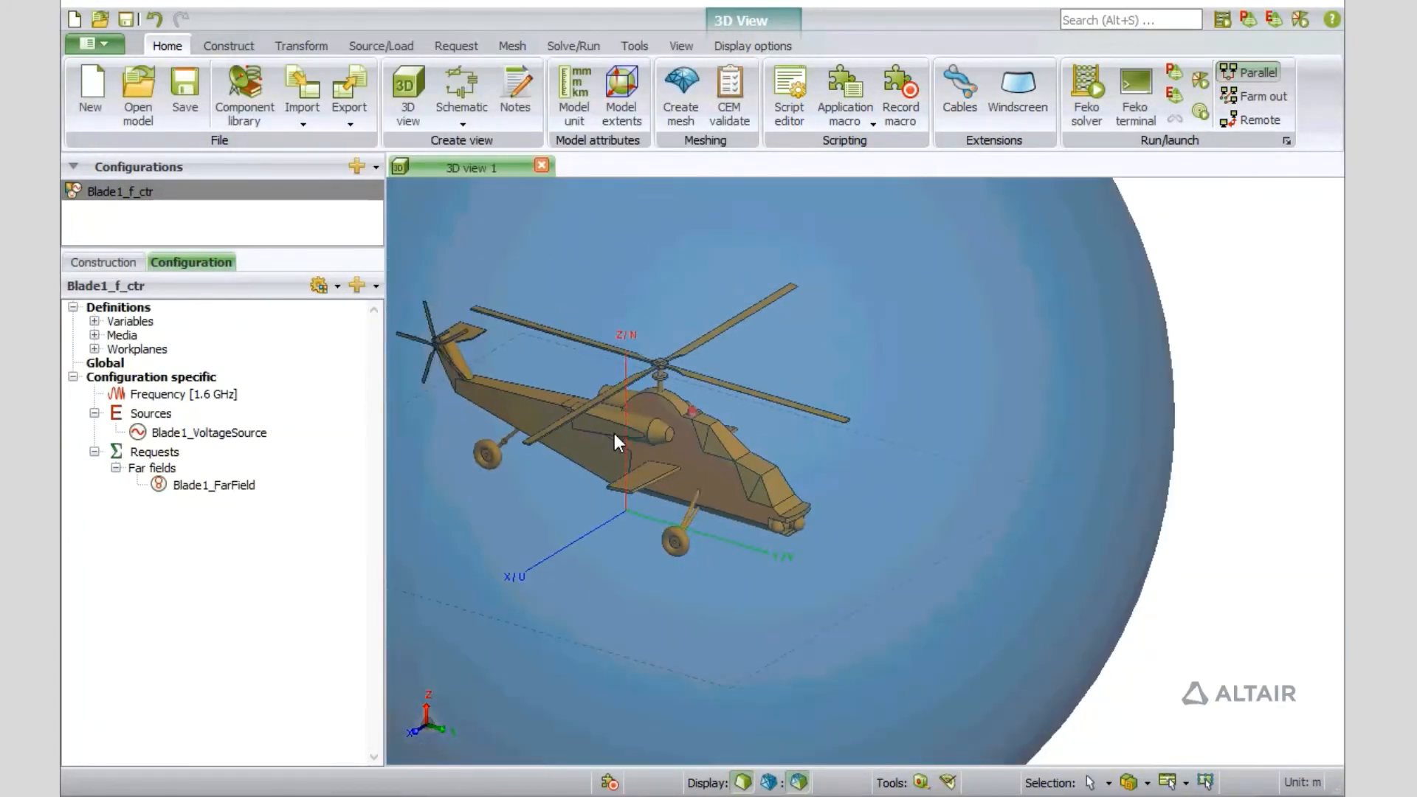
scroll(615, 437, "down", 5)
mouse_move(615, 437)
middle_mouse_down()
mouse_move(714, 451)
mouse_move(619, 436)
middle_mouse_up()
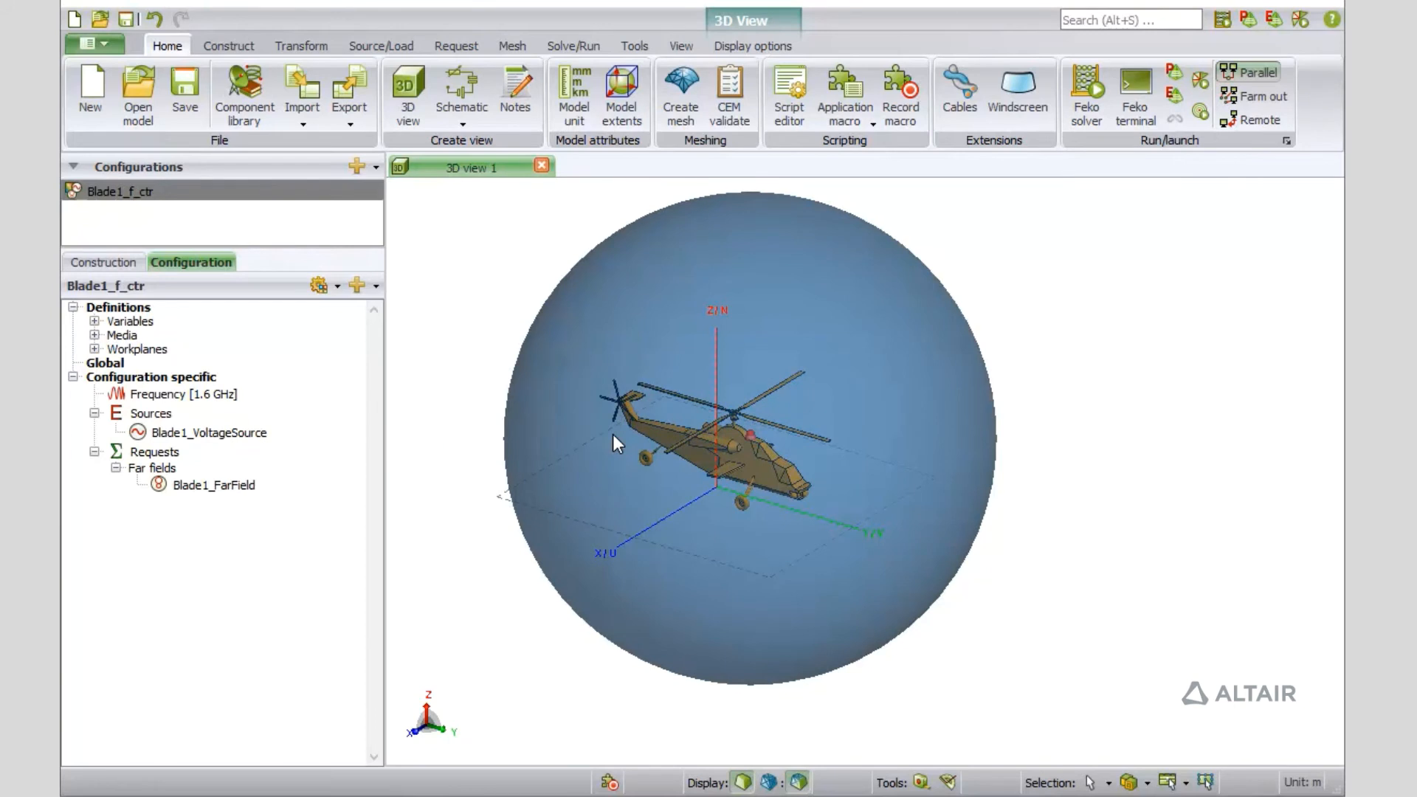
left_click(114, 264)
left_click_drag(198, 400, 203, 485)
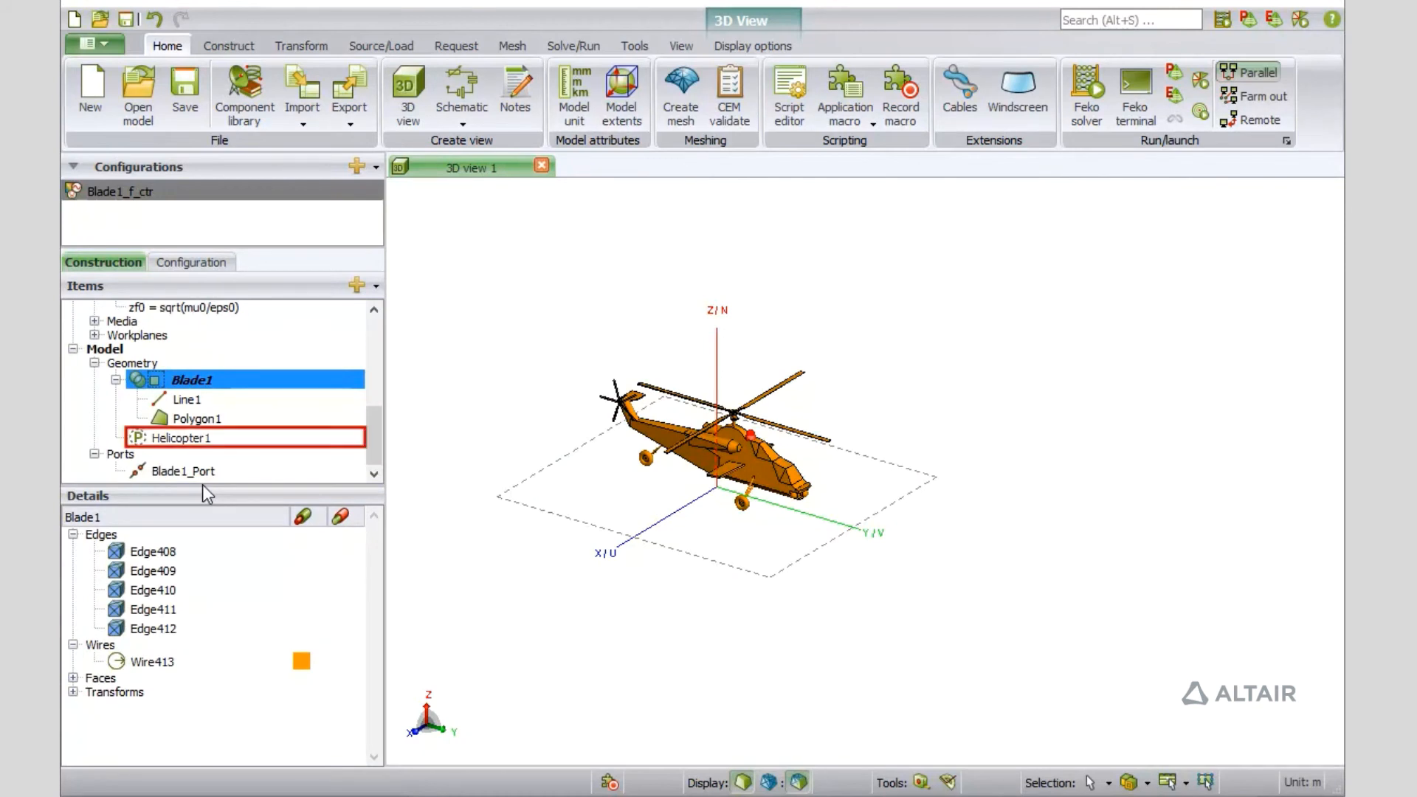
left_click(194, 438, "ctrl")
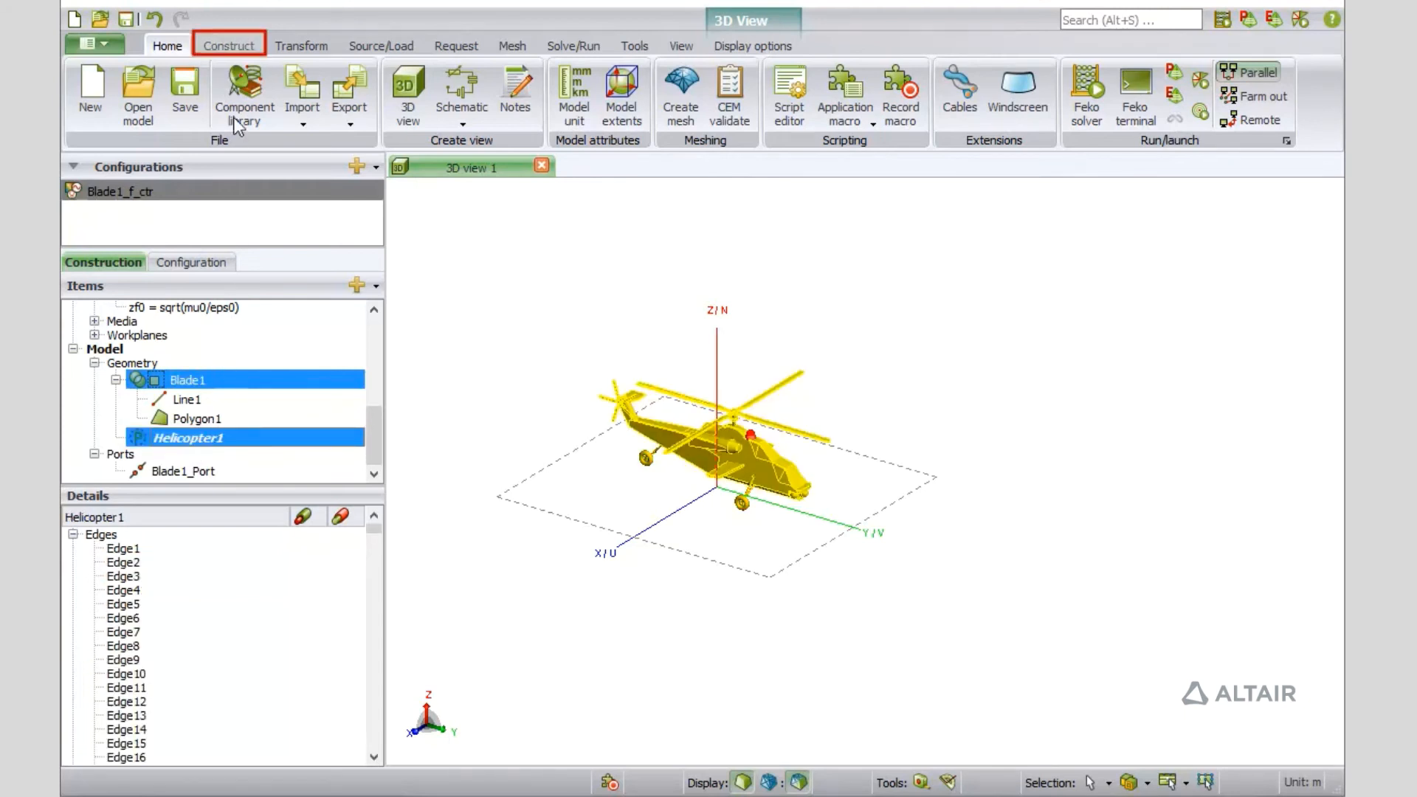
left_click(228, 45)
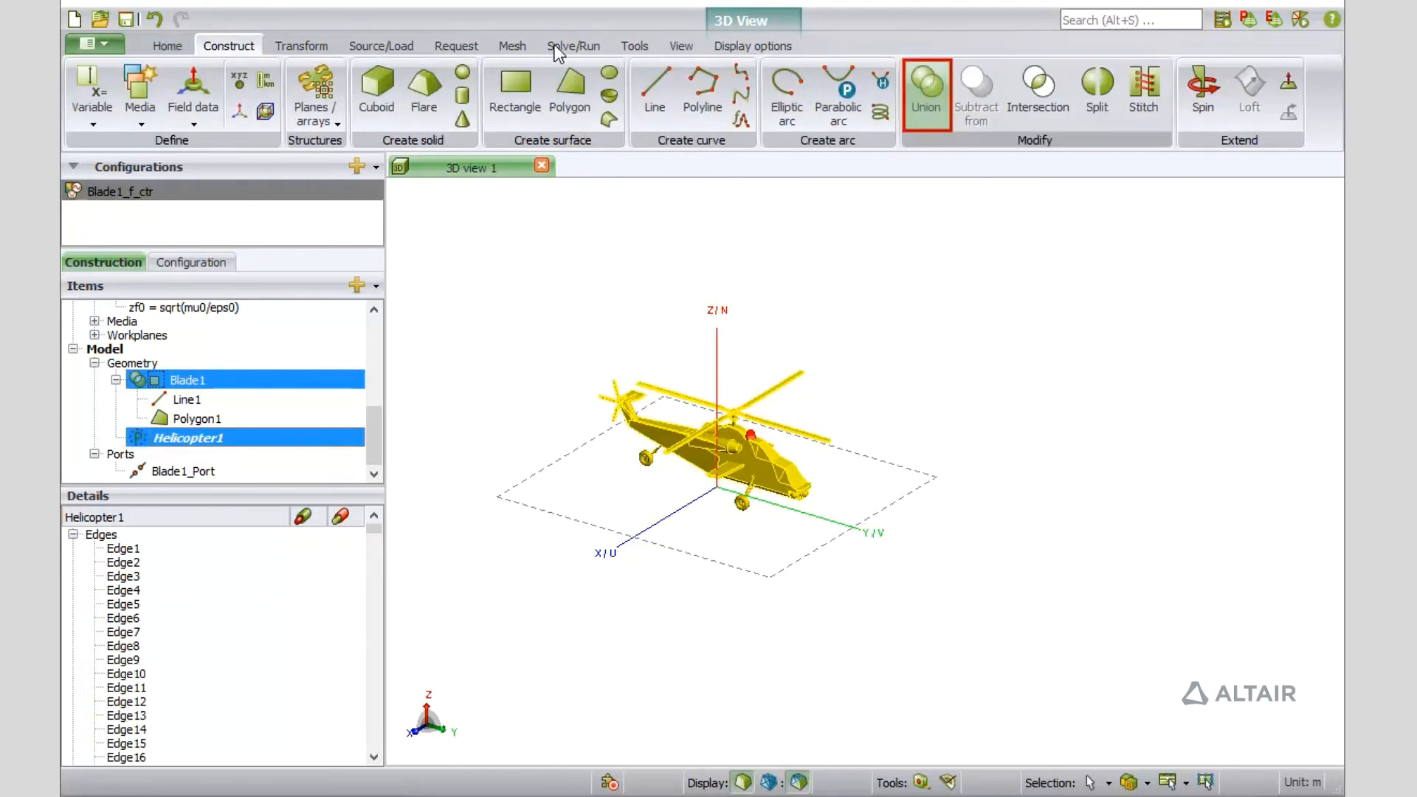
left_click(926, 92)
- Mesh the whole model with the Standard mesh size and Blade1_feed_radius as the wire segment radius
scroll(723, 439, "up", 5)
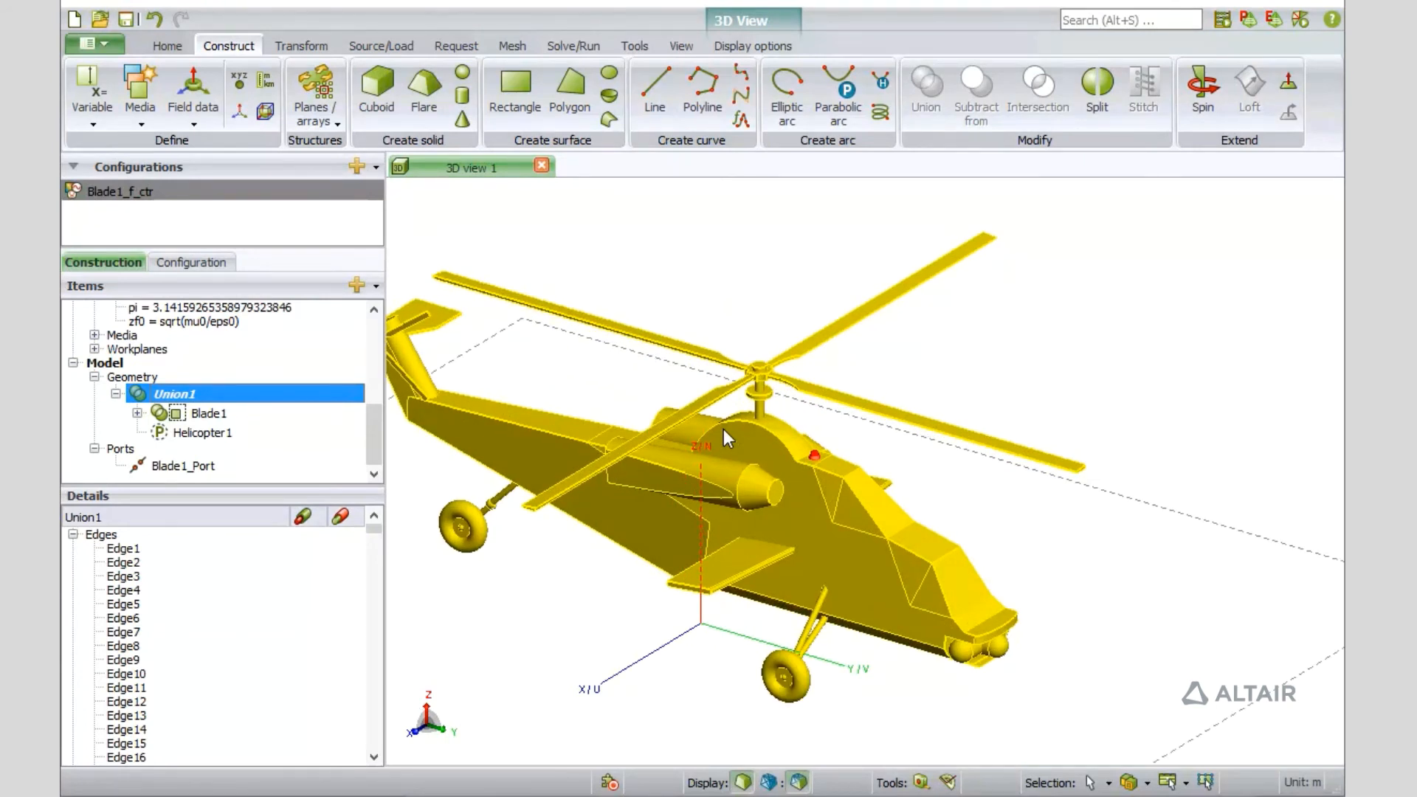
left_click(513, 46)
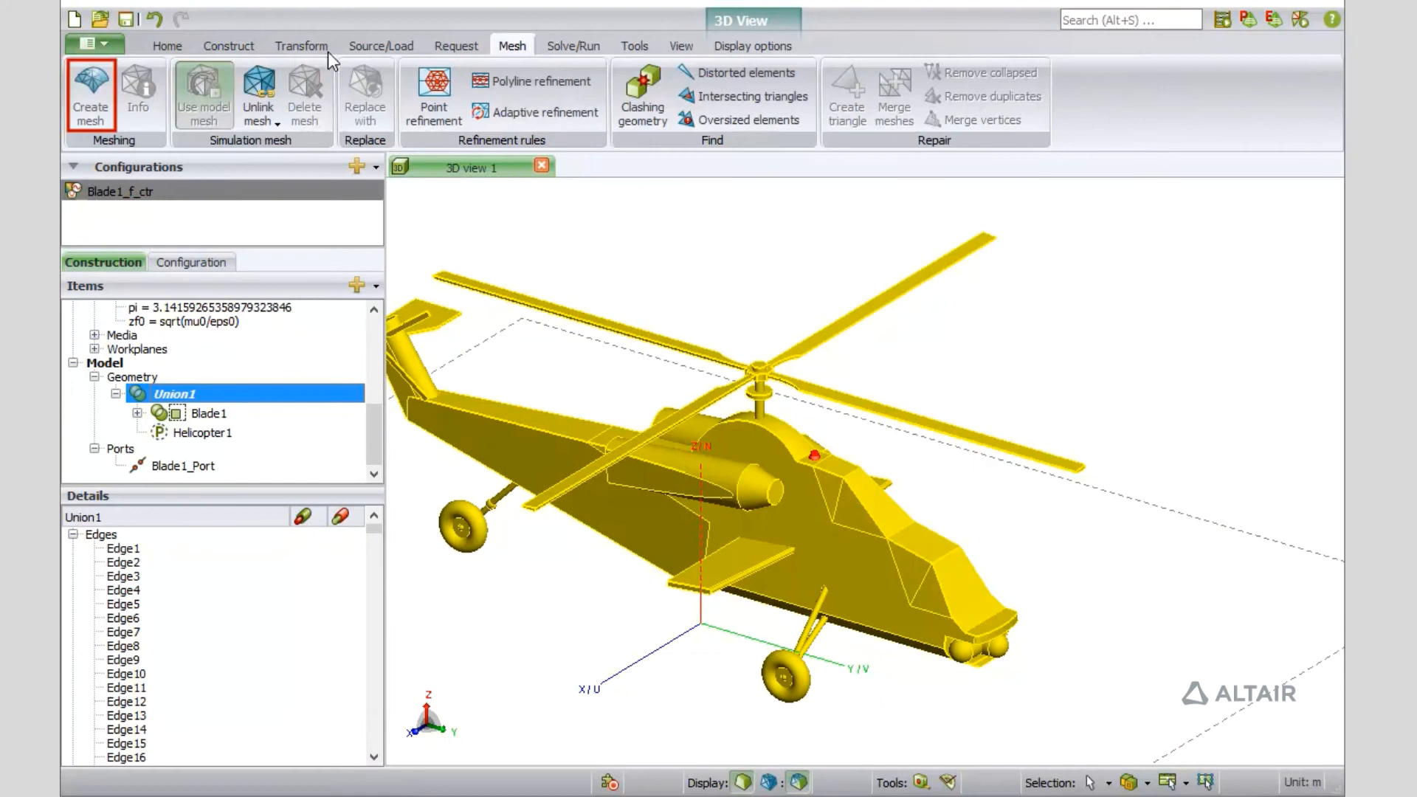
left_click(96, 98)
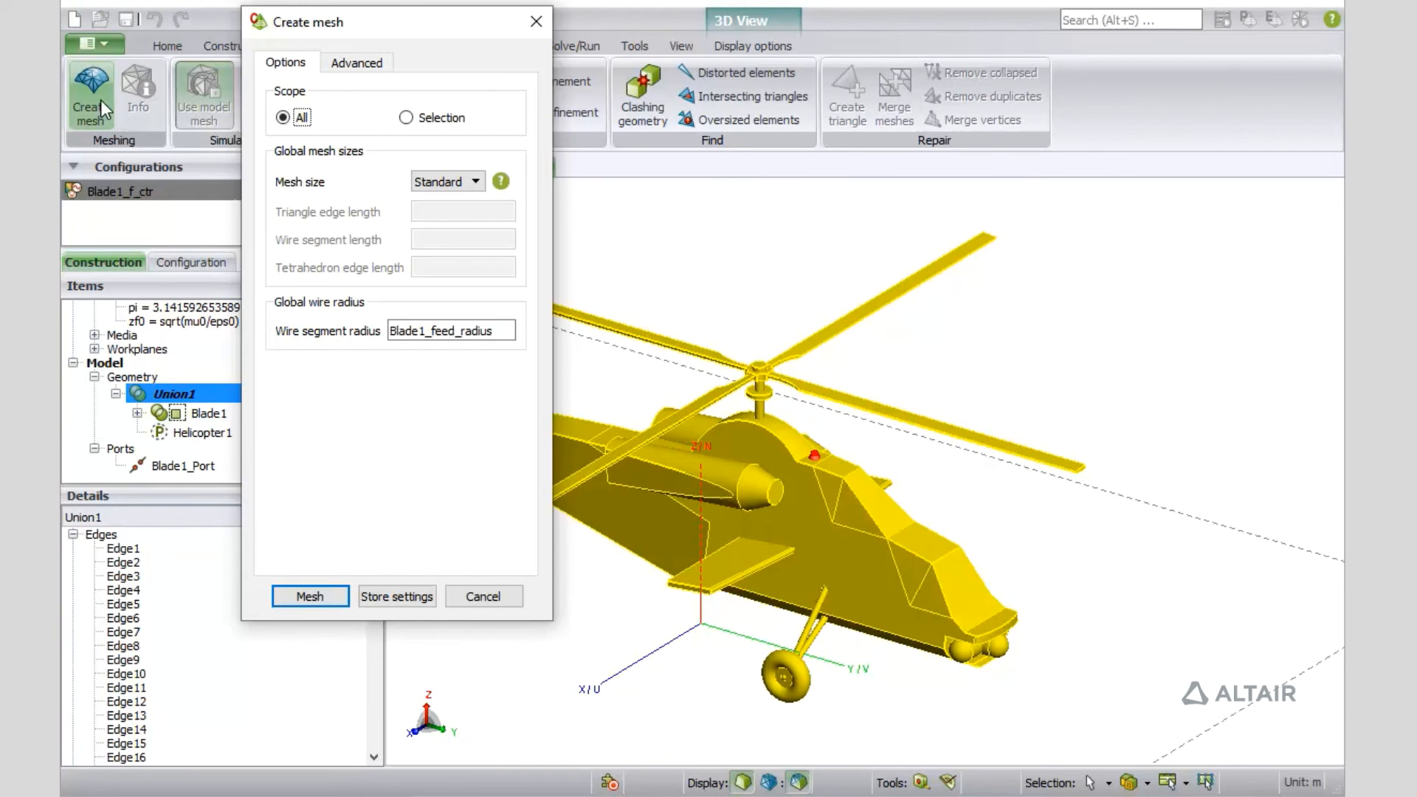
left_click(310, 596)
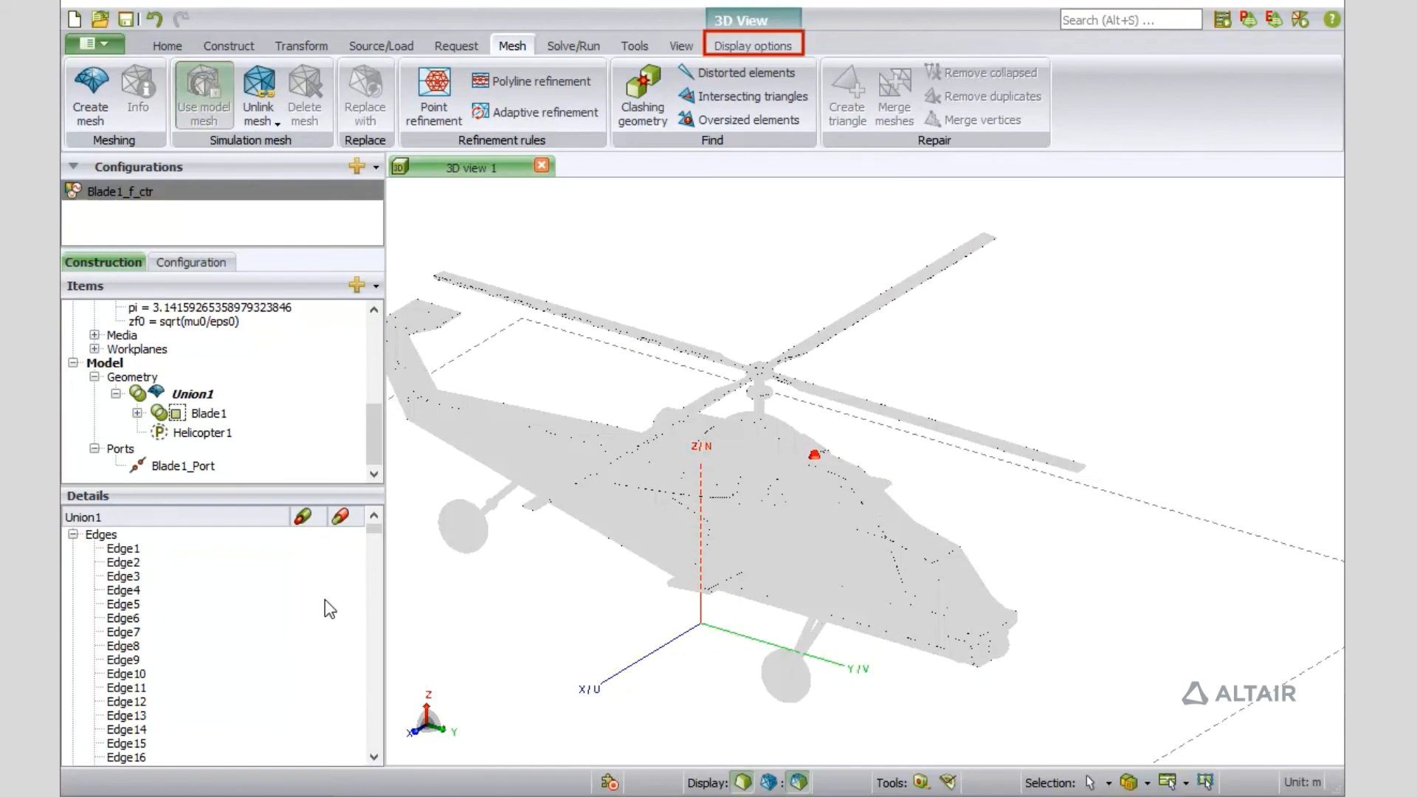
- Check the antenna's port annotation, hide it again, and examine the mesh around the blade antenna's feed point
left_click(735, 46)
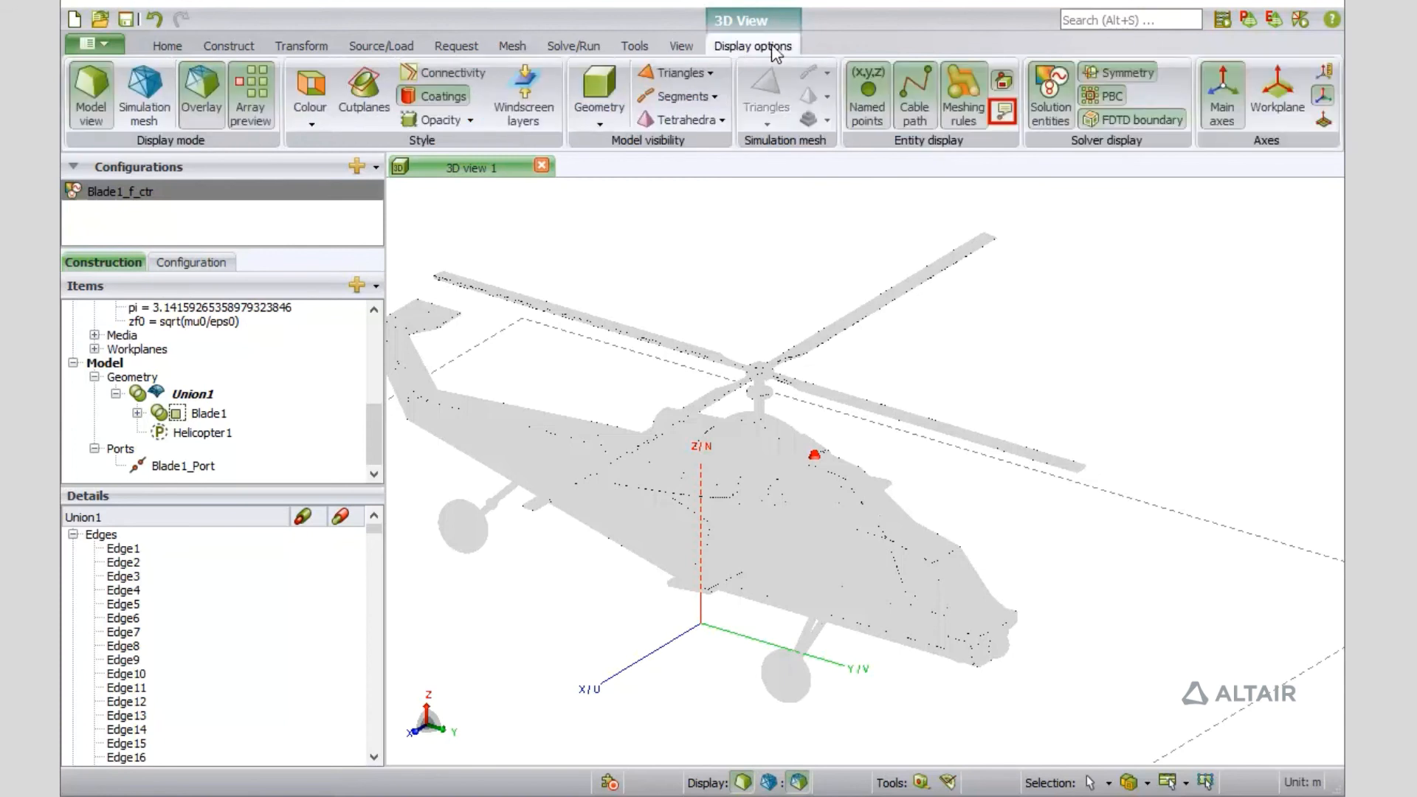
left_click(1005, 112)
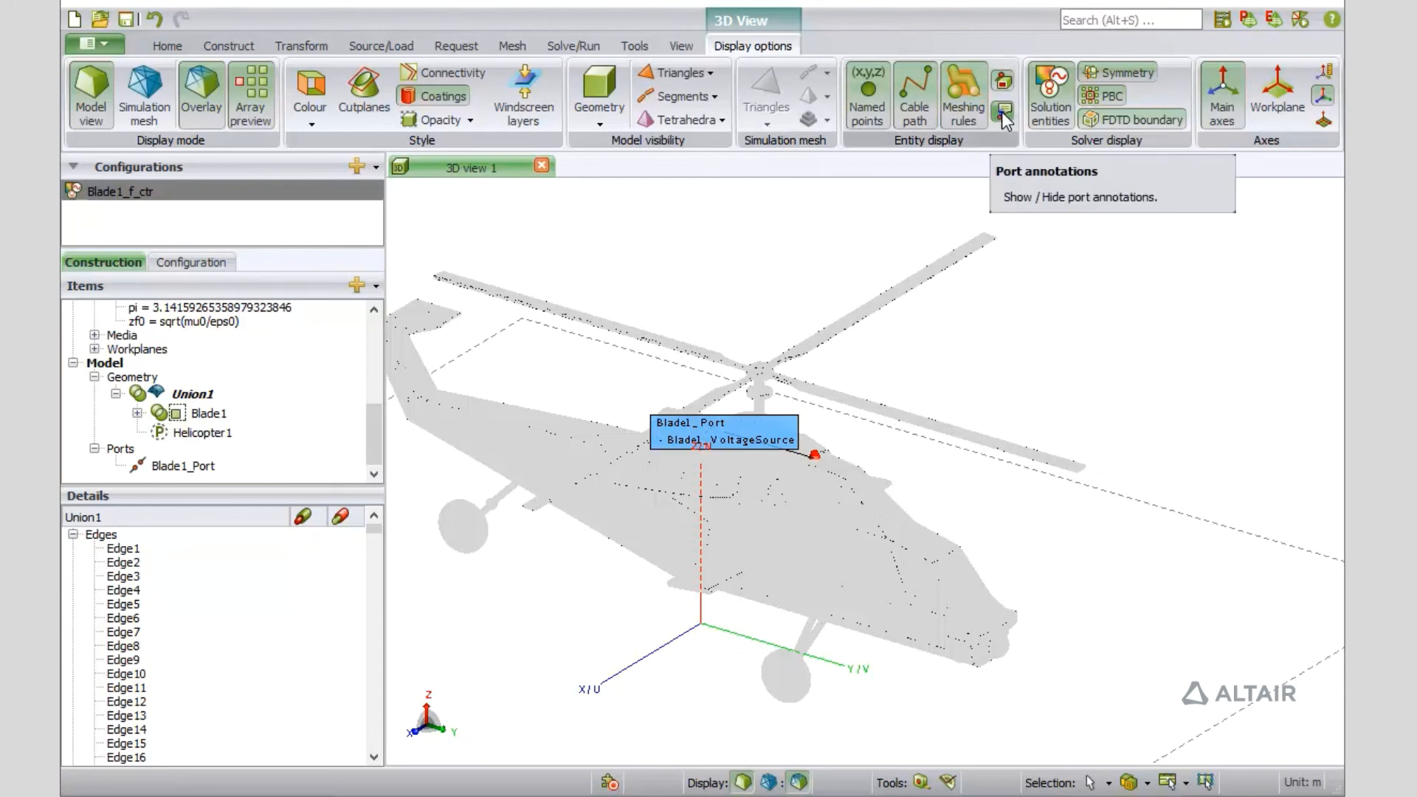
left_click(1005, 112)
left_click(521, 55)
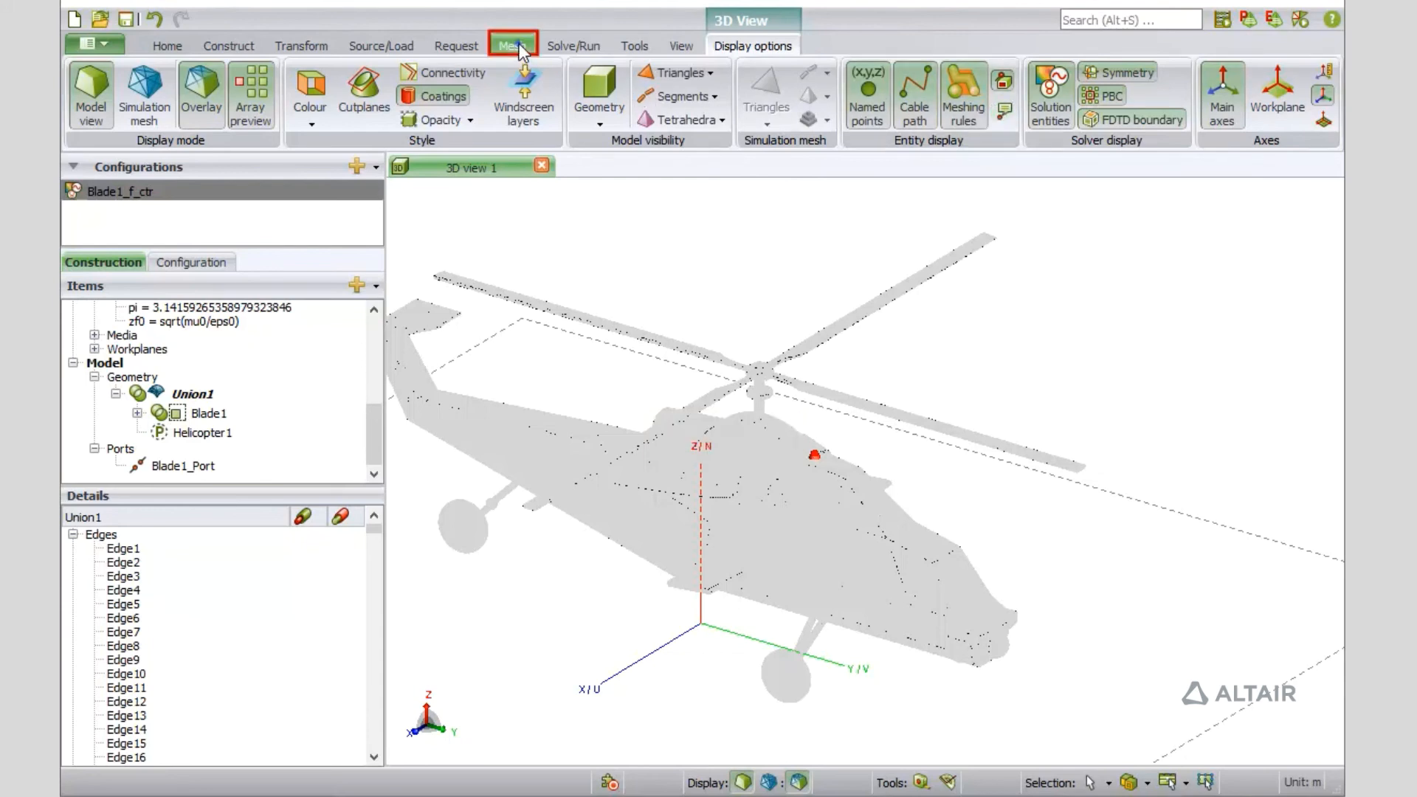
scroll(815, 454, "up", 10)
scroll(806, 465, "up", 10)
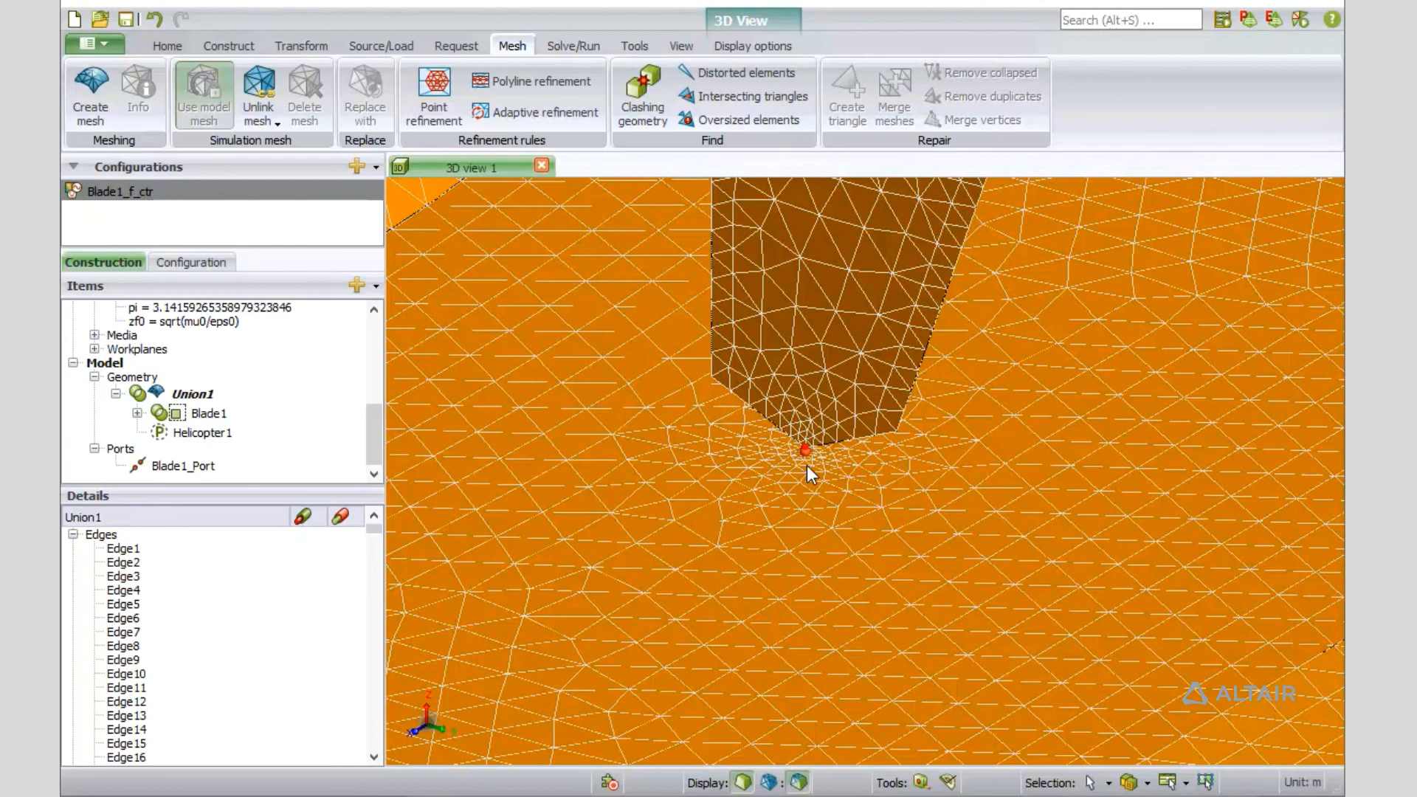
scroll(808, 465, "down", 3)
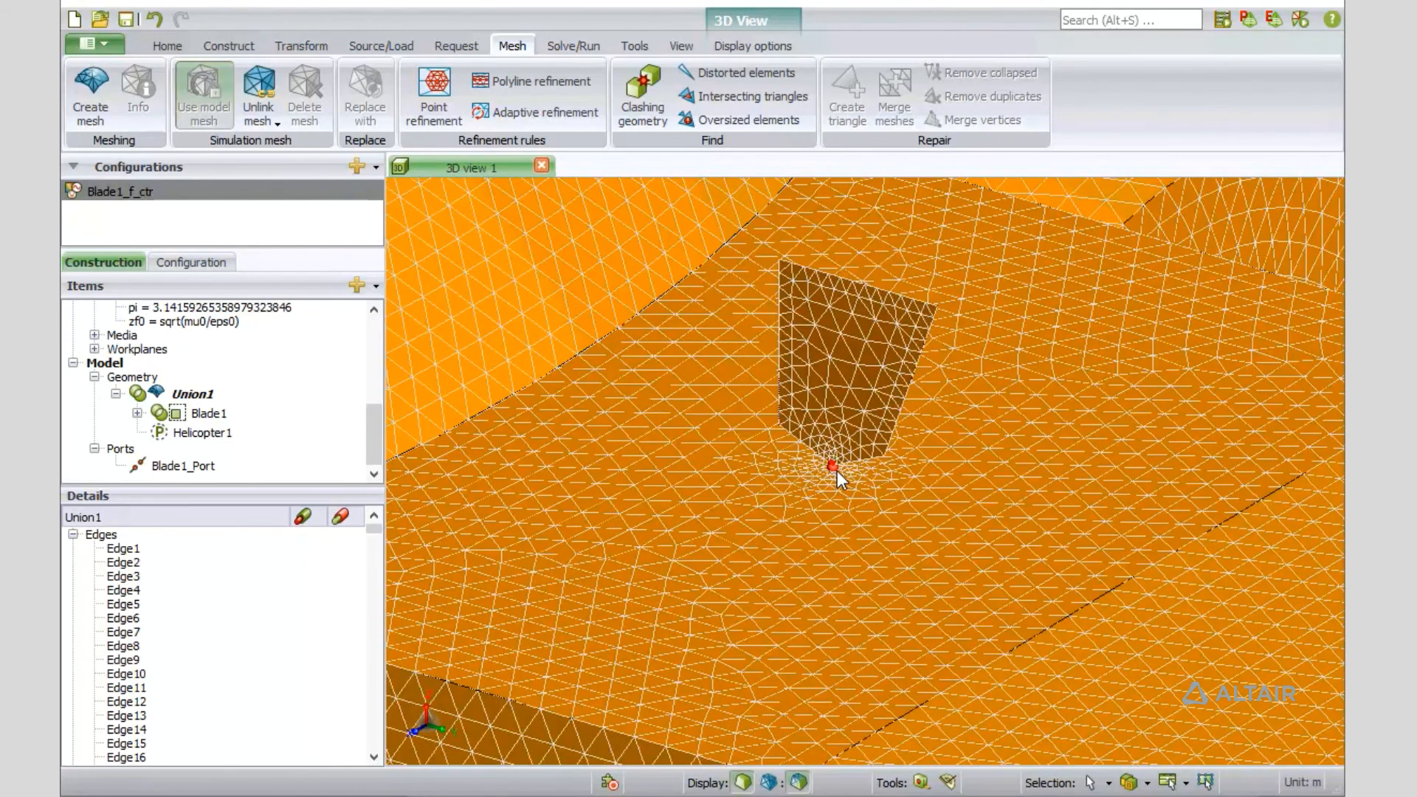
scroll(837, 471, "down", 10)
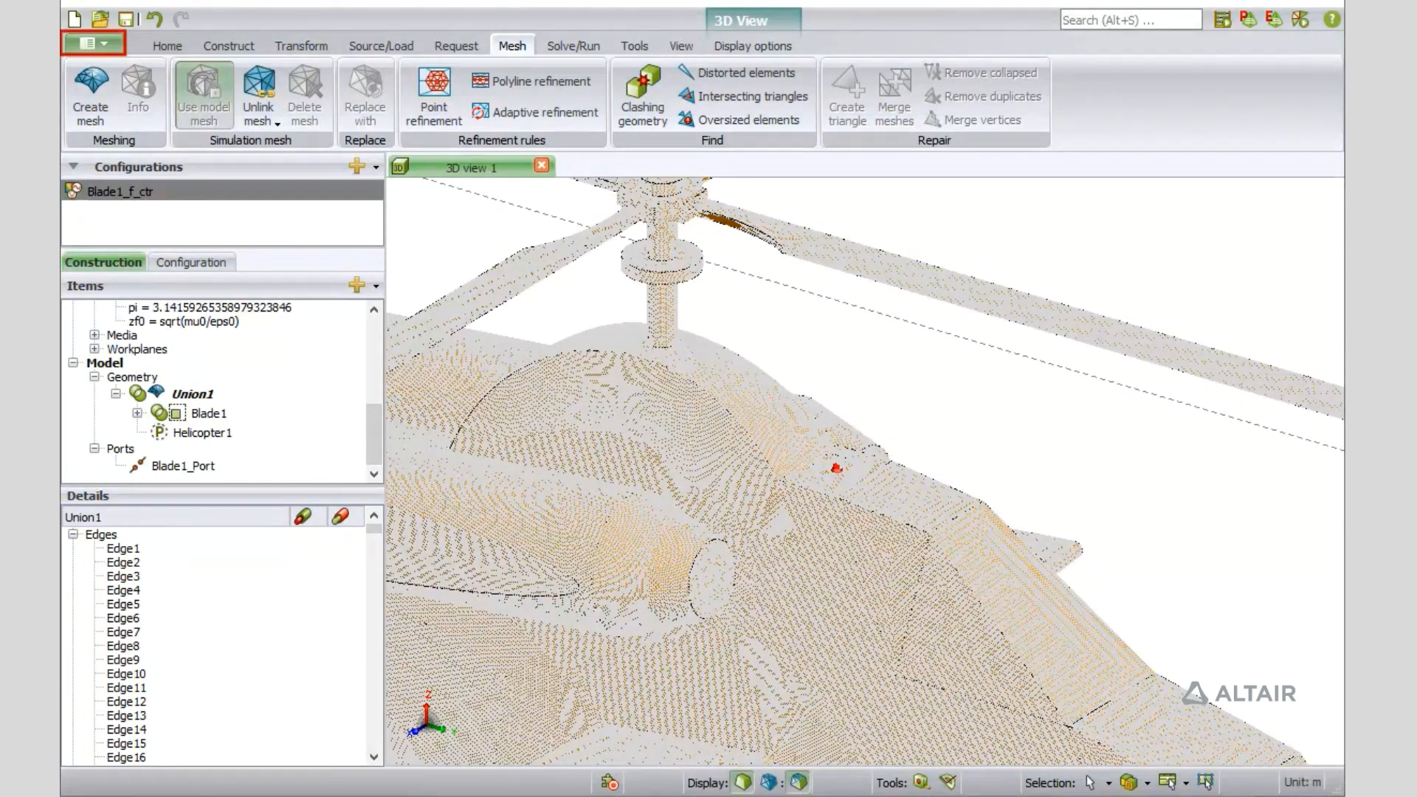
- Save the model as helicopter_and_blade in the Models folder and run the Feko solver on it
left_click(107, 43)
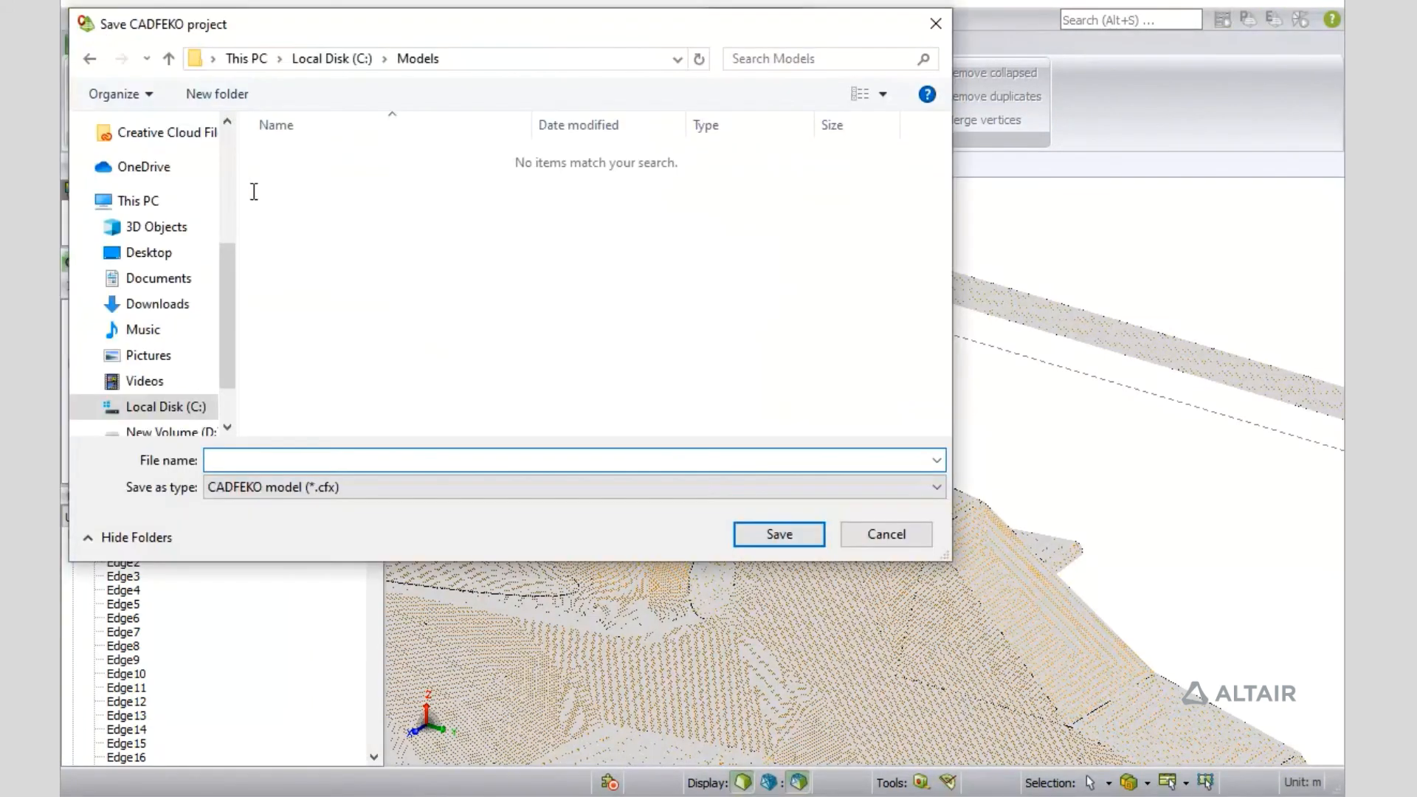
type("helicopter_and_blade")
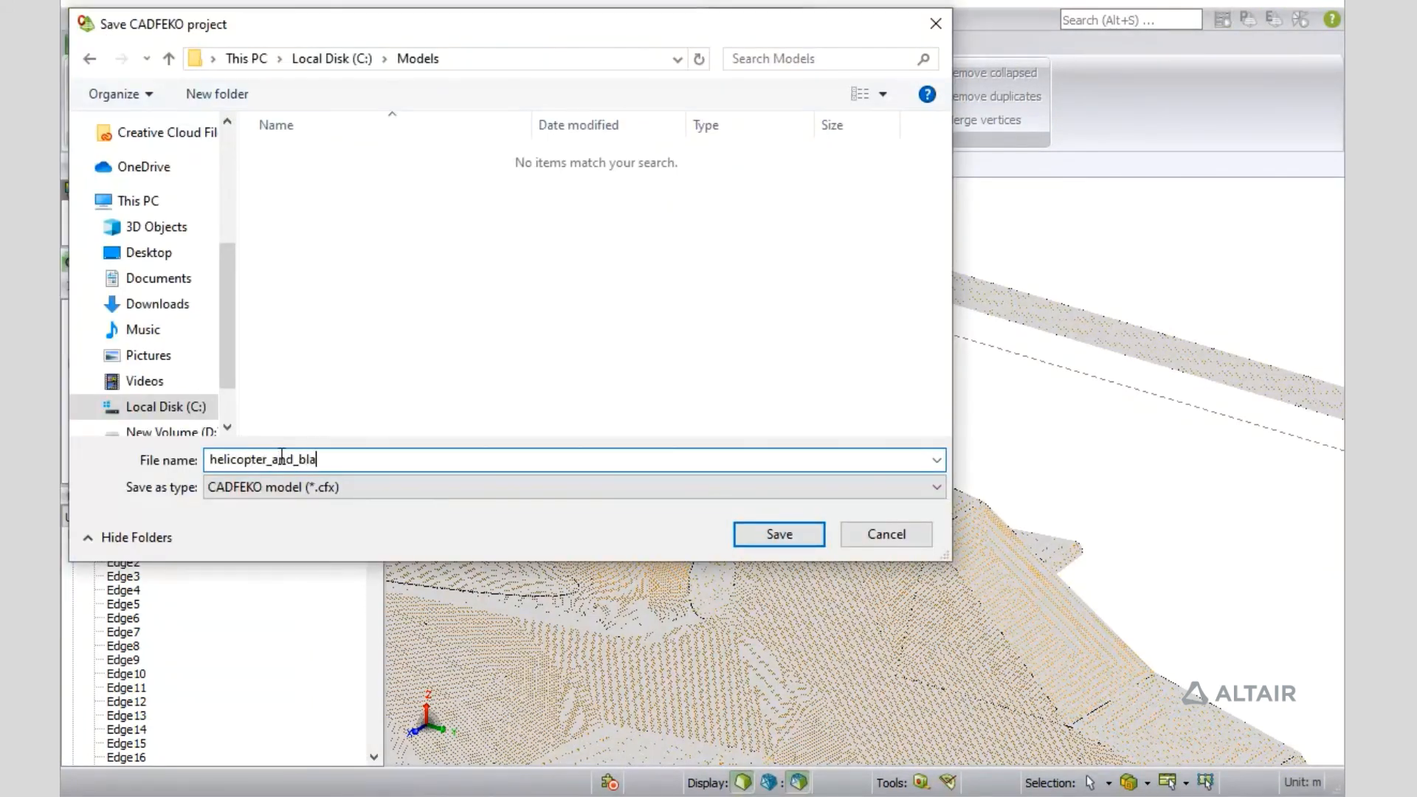
key("Return")
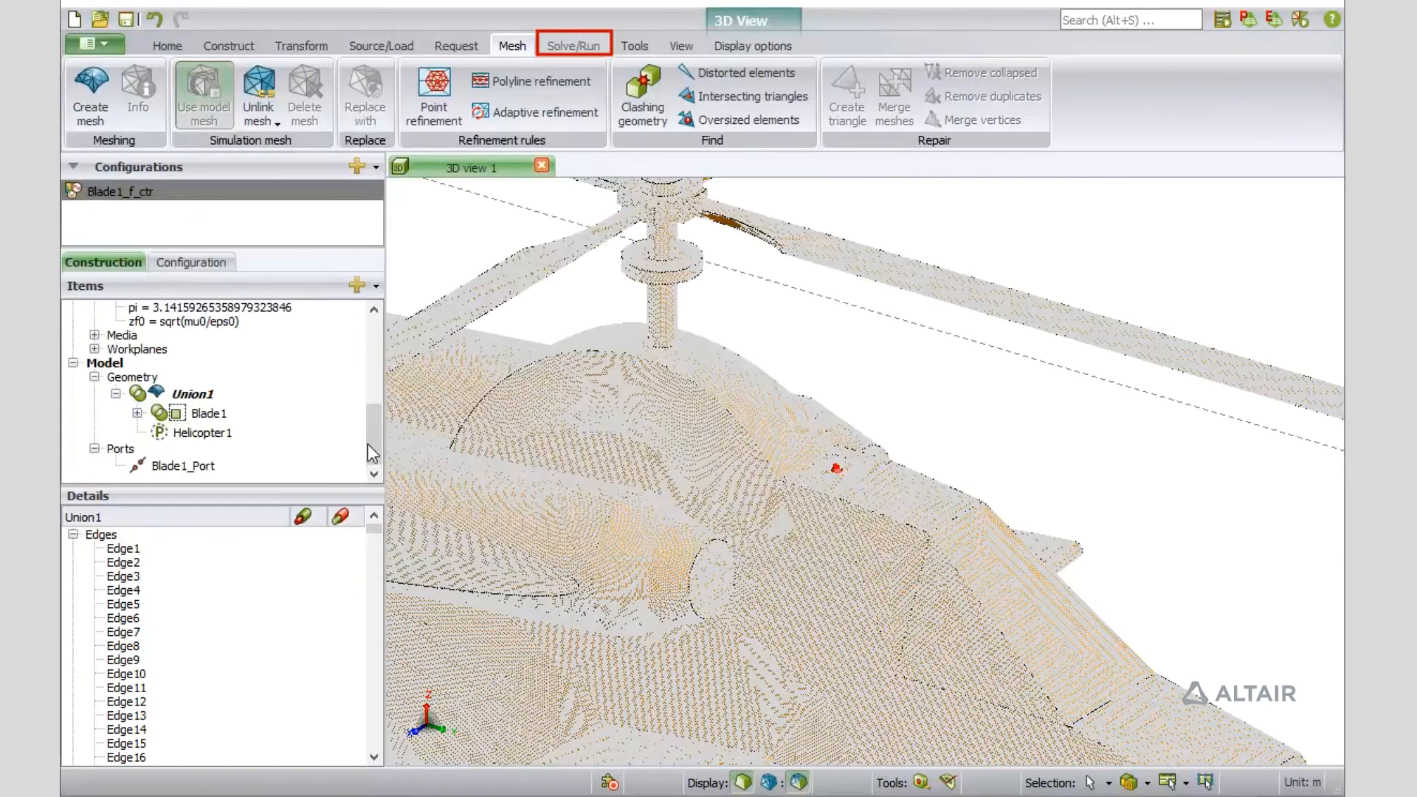
left_click(572, 47)
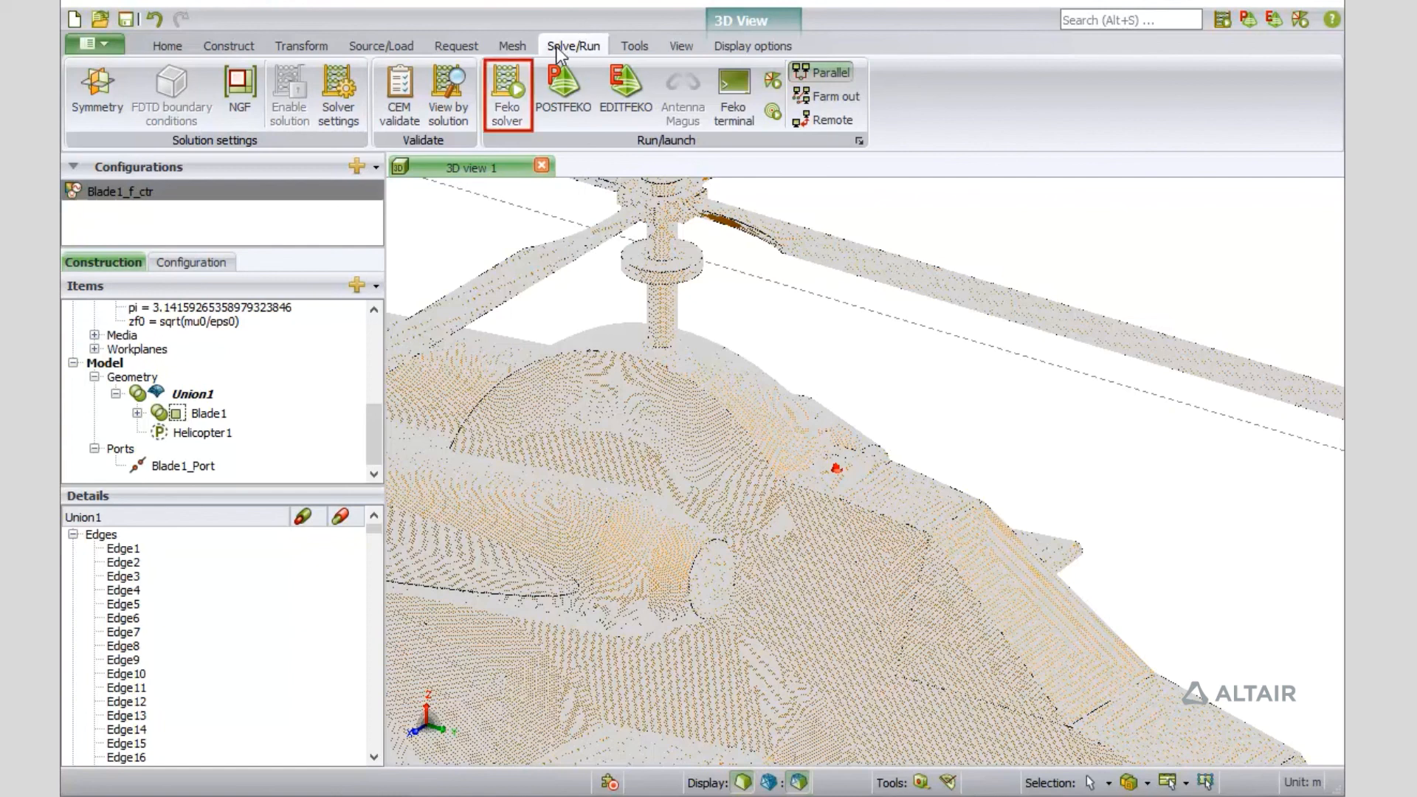
left_click(510, 87)
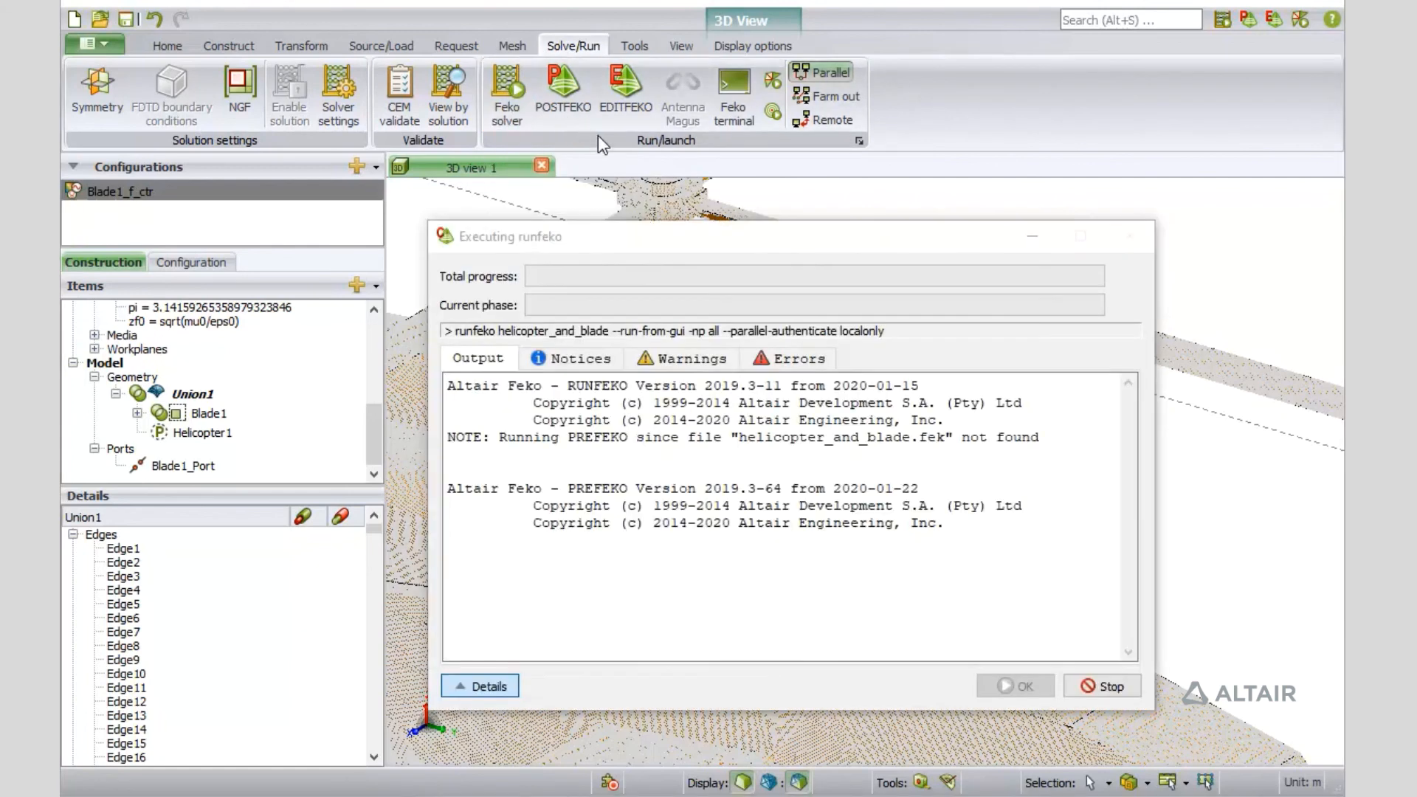